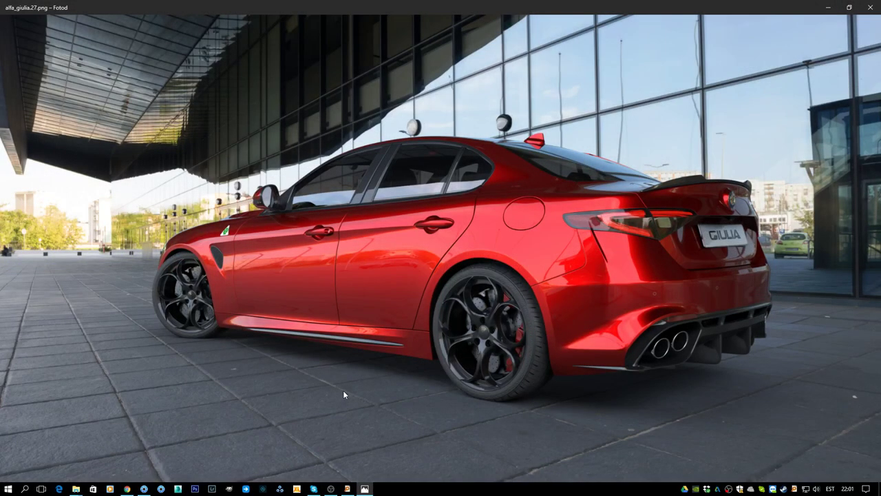
left_click(365, 489)
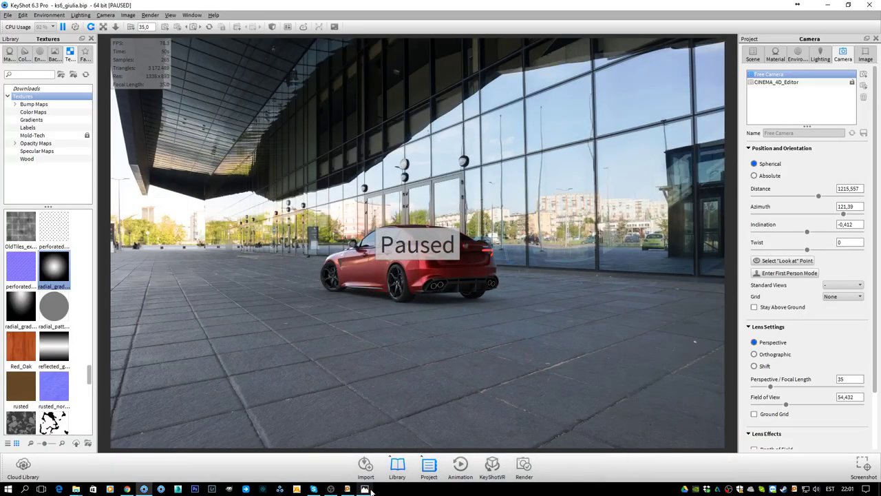
left_click(365, 489)
left_click(331, 489)
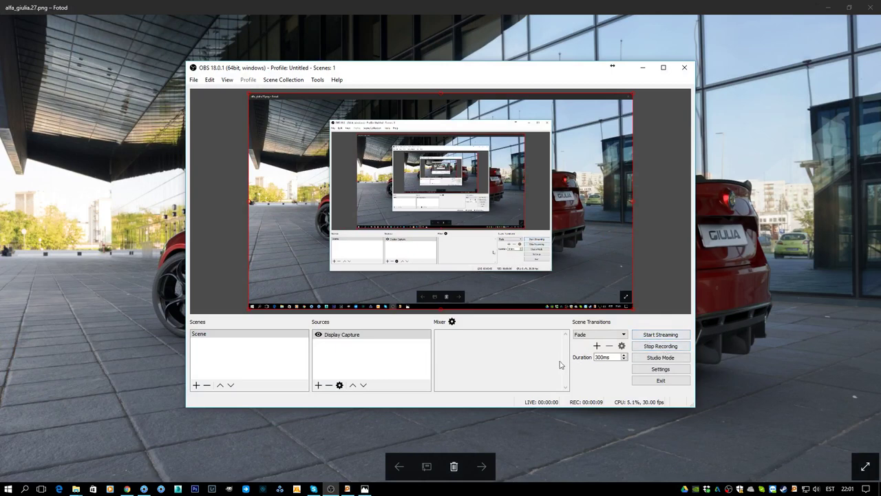
left_click(643, 67)
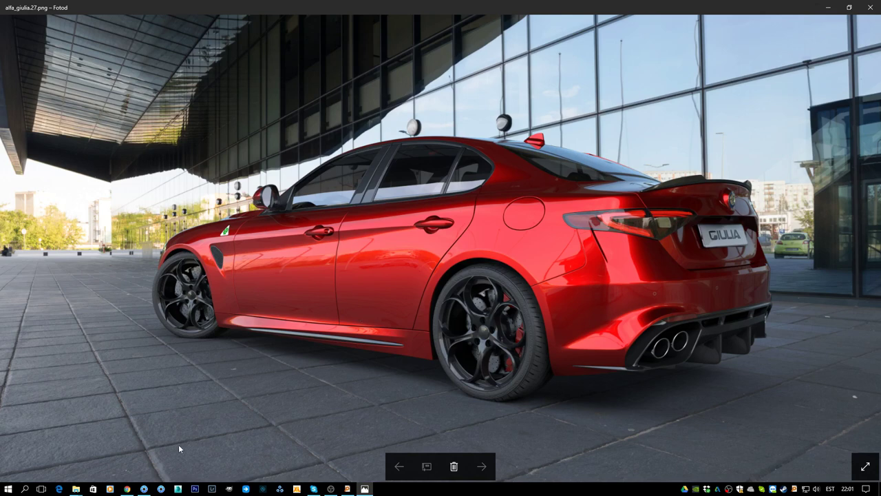
Switch to KeyShot, resume the paused real-time render, and frame the car larger from its rear corner at a camera distance of about 616.
left_click(146, 489)
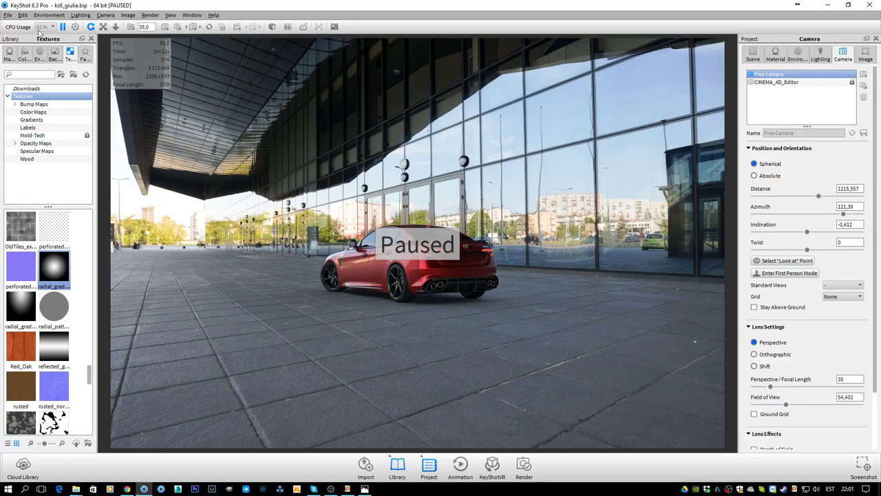
left_click(64, 27)
scroll(437, 263, "up", 5)
scroll(437, 266, "up", 5)
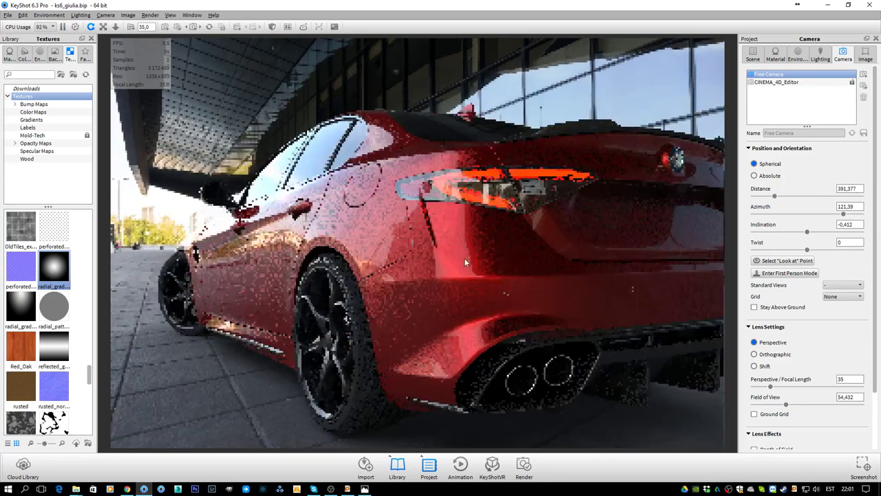
left_click_drag(465, 258, 453, 271)
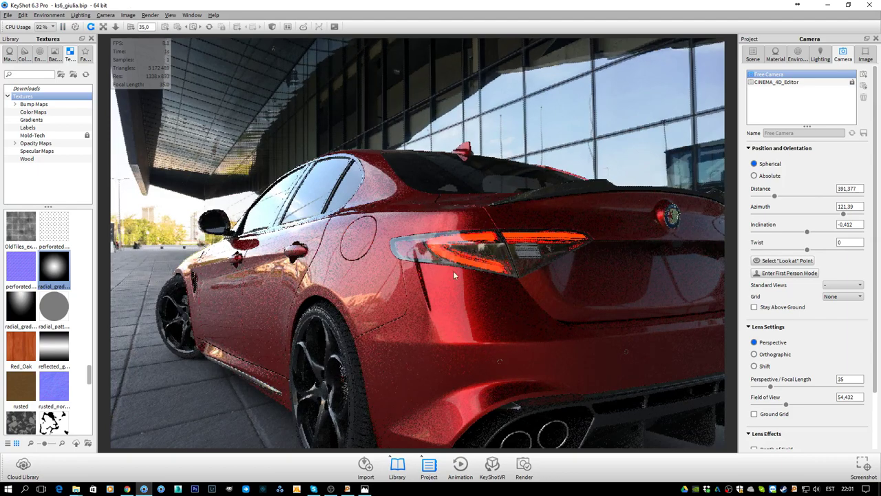
middle_click_drag(392, 375, 439, 266)
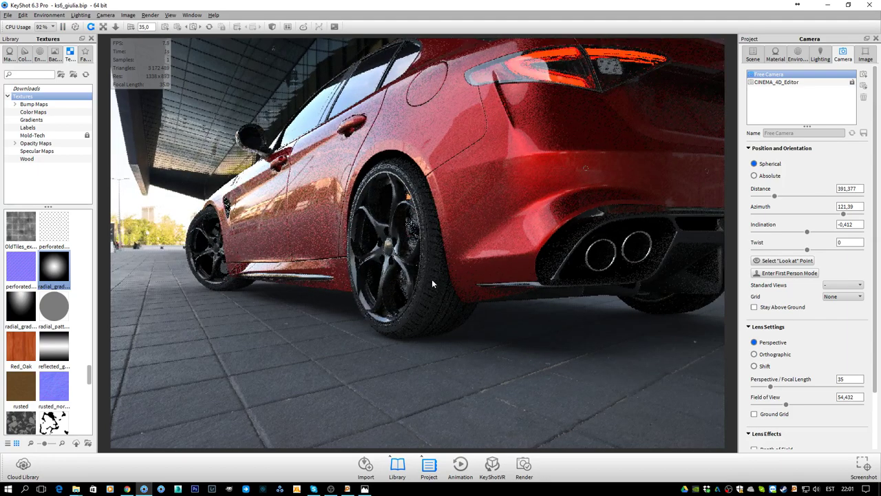
scroll(434, 307, "down", 6)
middle_click_drag(450, 266, 428, 301)
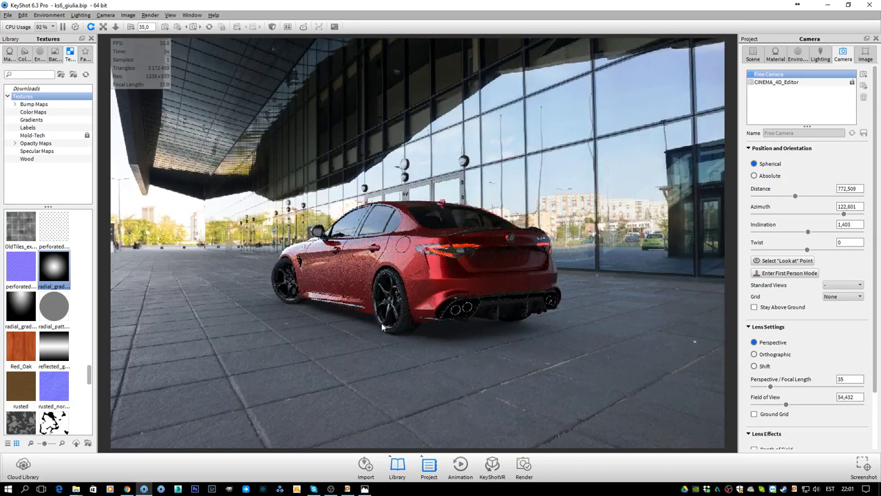
scroll(411, 292, "up", 2)
middle_click_drag(417, 308, 433, 273)
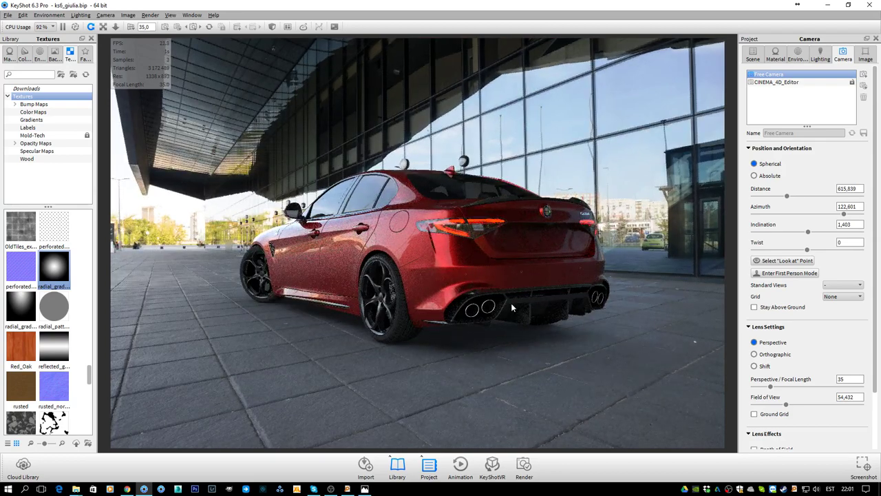
Add a plane primitive to the scene as new geometry.
left_click(23, 15)
mouse_move(61, 49)
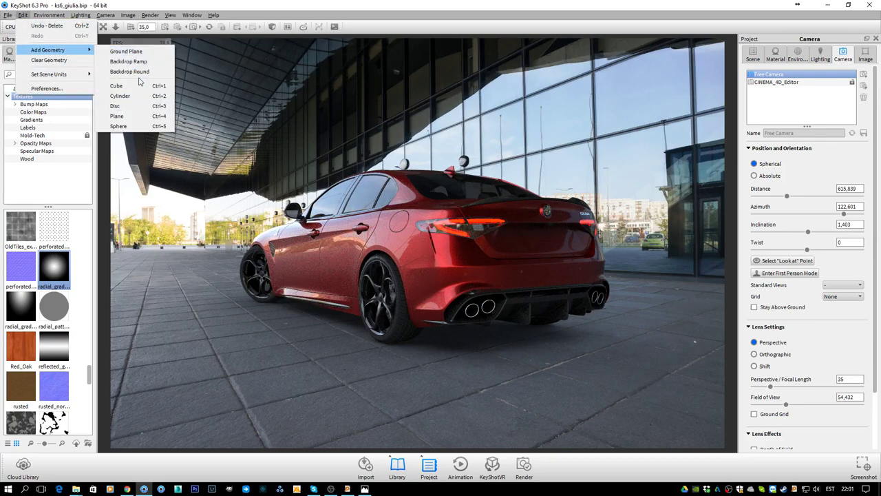
left_click(136, 117)
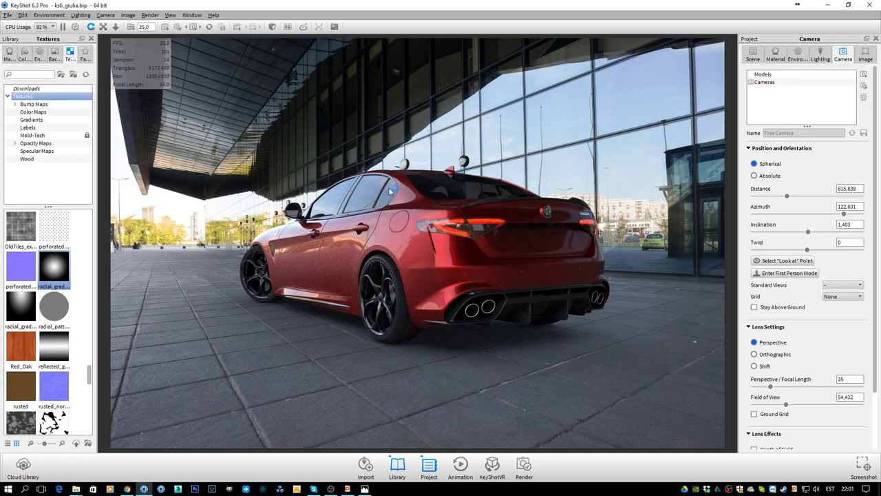
Scale the new plane uniformly to about 457.6 so it extends beneath the whole car, and accept the transform.
left_click(753, 54)
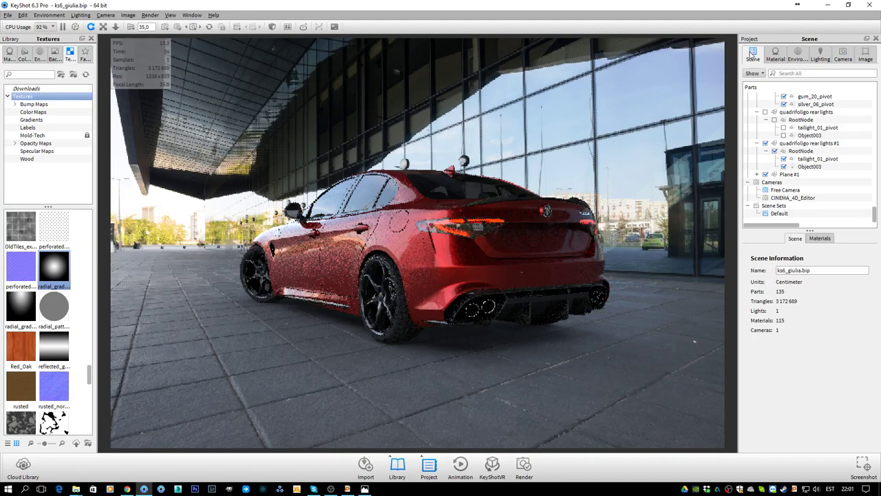
right_click(789, 178)
left_click(813, 220)
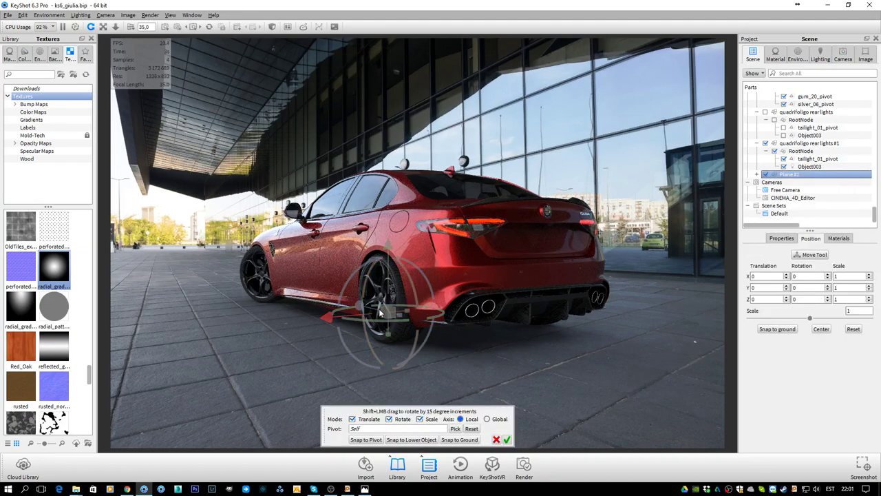
left_click_drag(388, 311, 659, 332)
left_click_drag(810, 318, 780, 323)
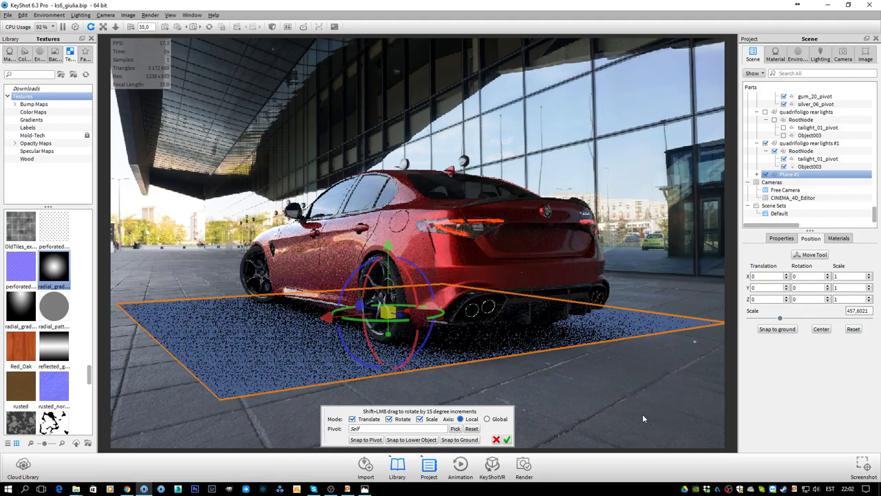
left_click(507, 440)
Examine from several distances and angles how the plane's perspective compares with the paving in the backplate.
scroll(502, 397, "down", 10)
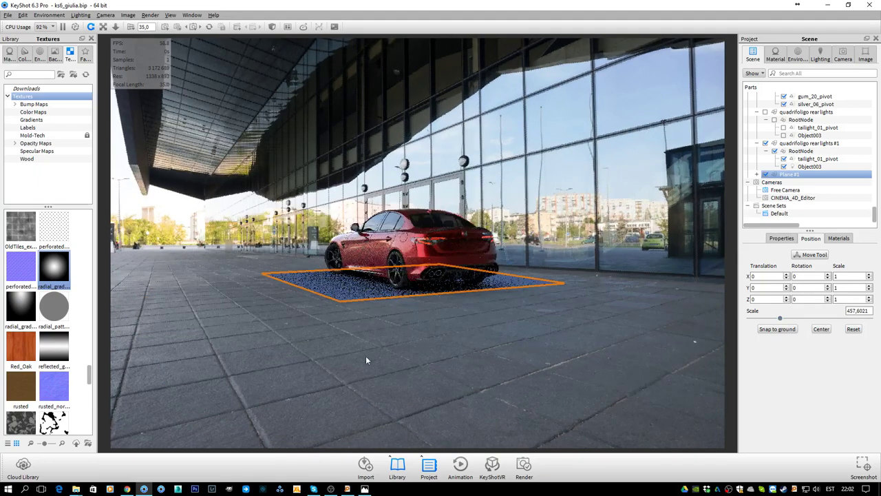
scroll(362, 353, "down", 2)
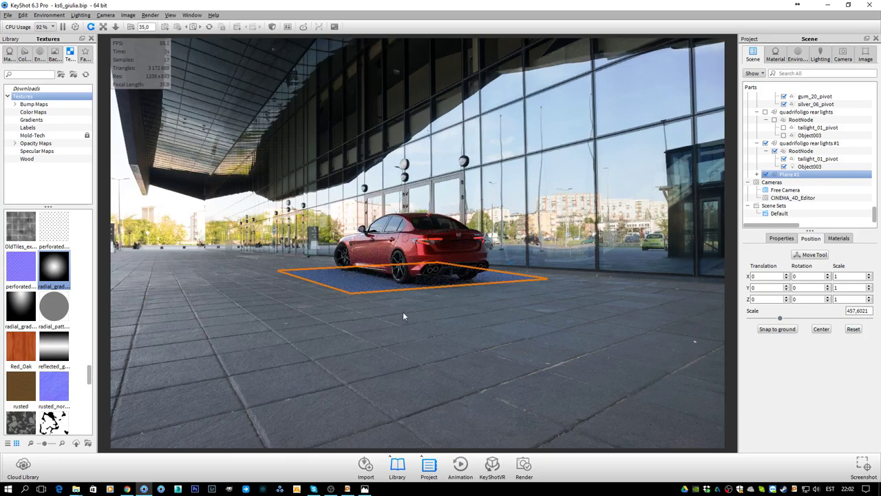
left_click_drag(403, 313, 391, 311)
scroll(401, 291, "up", 2)
scroll(400, 289, "up", 8)
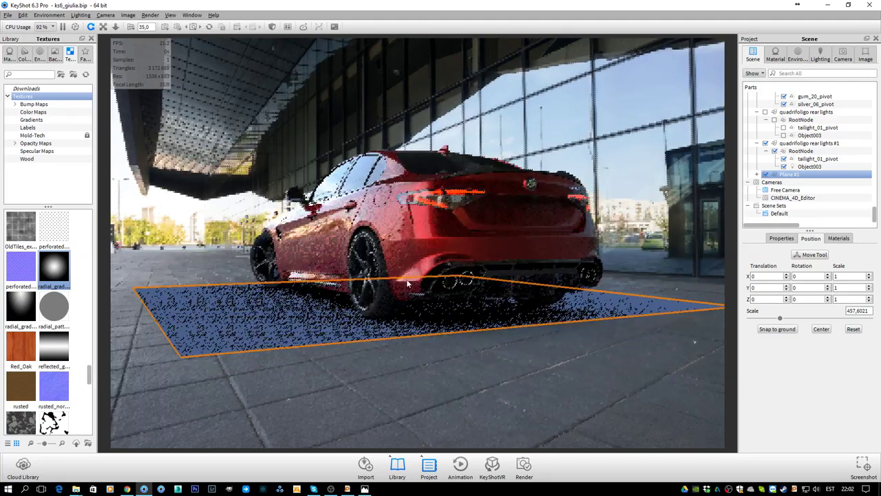
left_click_drag(407, 283, 431, 278)
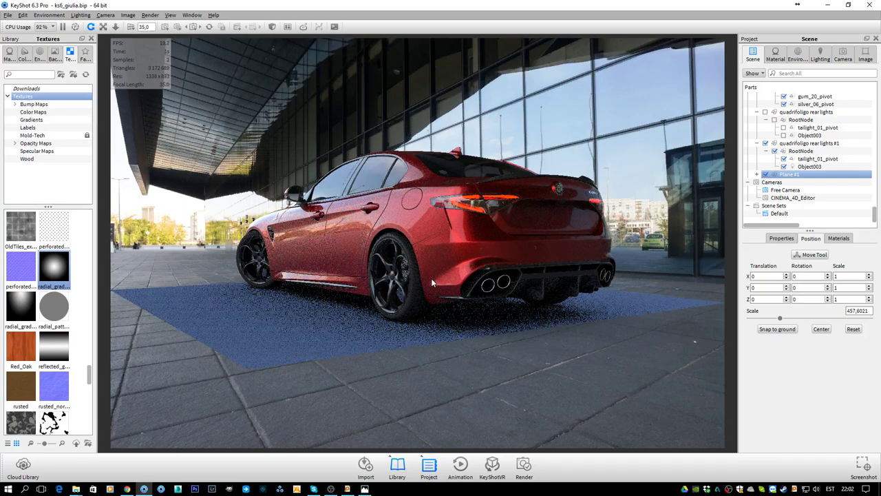
left_click_drag(431, 278, 467, 284)
Reduce the camera's focal length to about 21.77 mm and adjust the view so the plane's edges follow the backplate's paving lines.
left_click(843, 55)
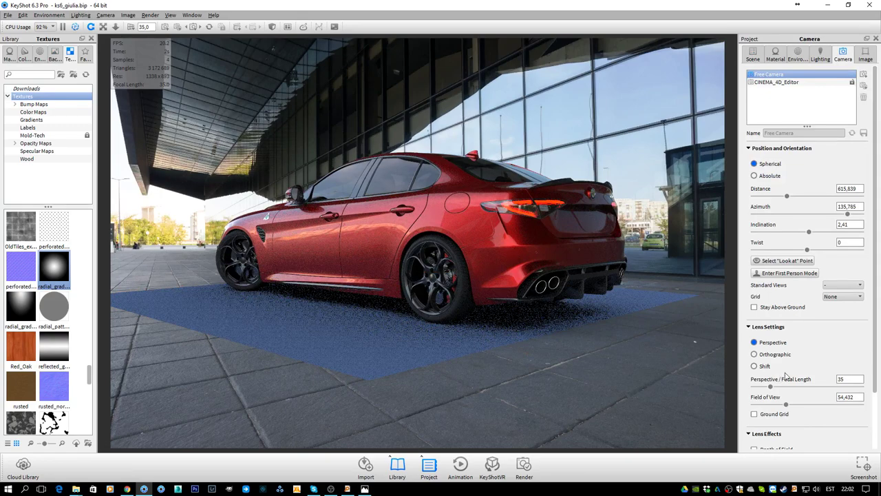
left_click_drag(580, 342, 538, 343)
scroll(538, 343, "down", 2)
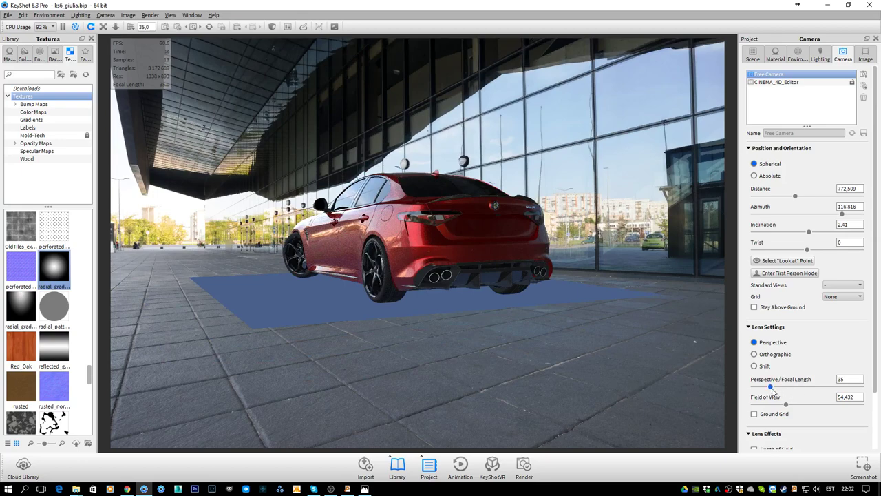
left_click_drag(772, 389, 769, 390)
left_click_drag(635, 363, 674, 357)
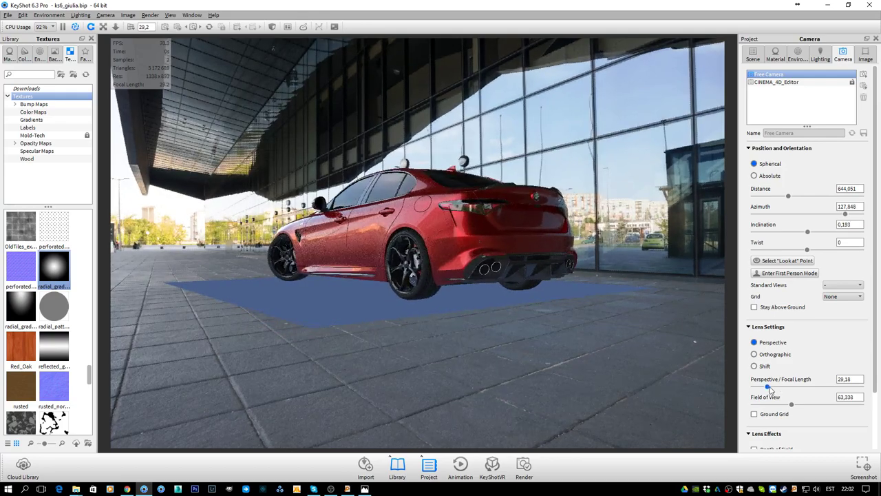
left_click_drag(767, 387, 766, 390)
left_click_drag(614, 360, 608, 361)
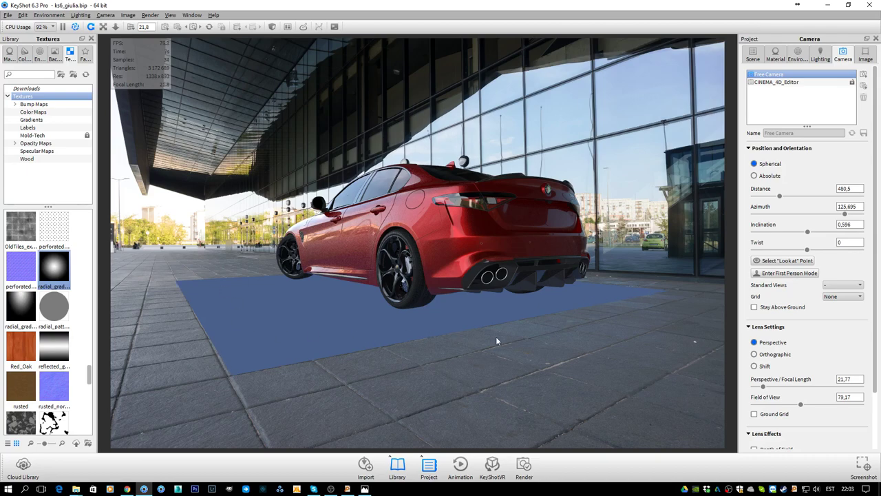
middle_click_drag(437, 318, 434, 316)
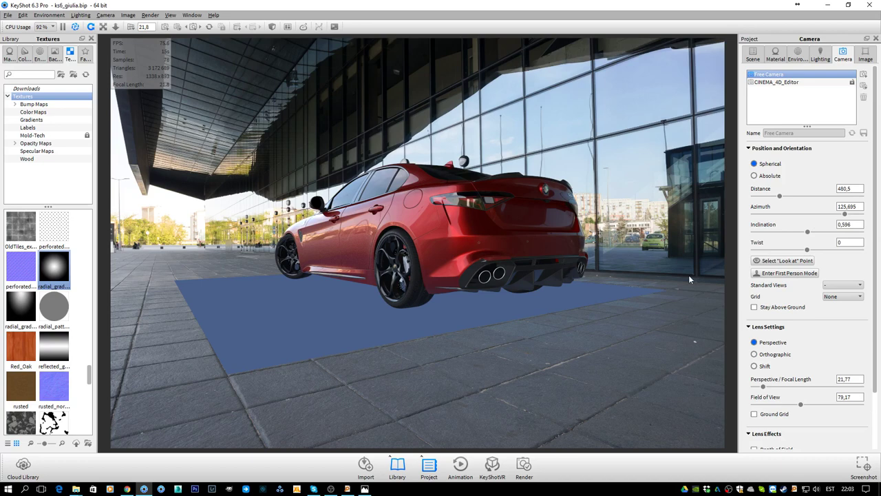
Review the camera's lens settings and check the backplate's file name in the environment settings for the photo's focal length.
scroll(792, 361, "down", 2)
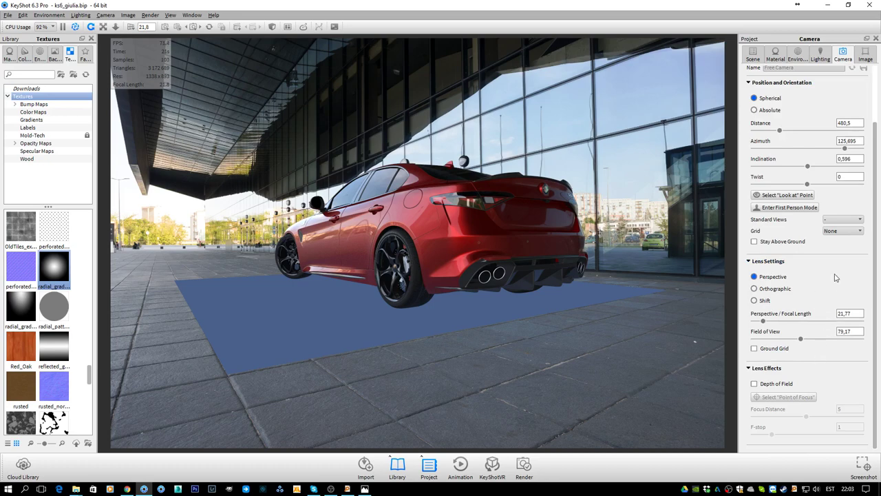
scroll(833, 275, "up", 2)
scroll(816, 272, "down", 2)
scroll(816, 228, "up", 1)
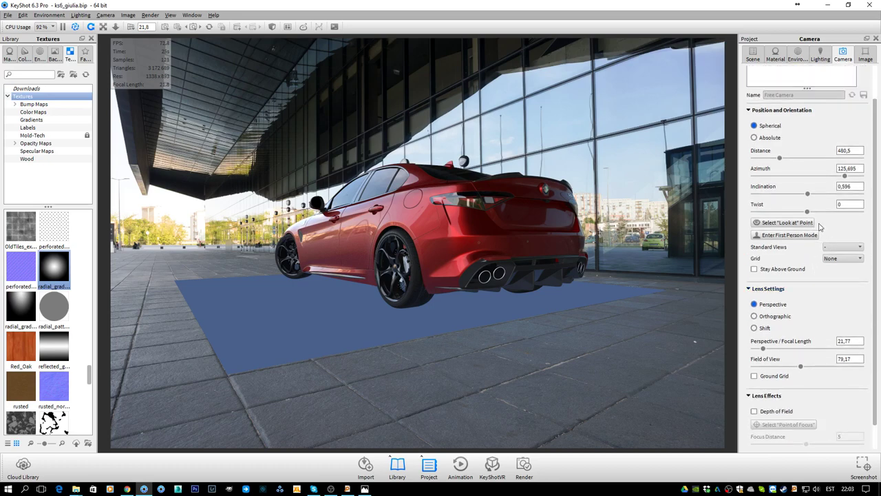
scroll(822, 320, "down", 1)
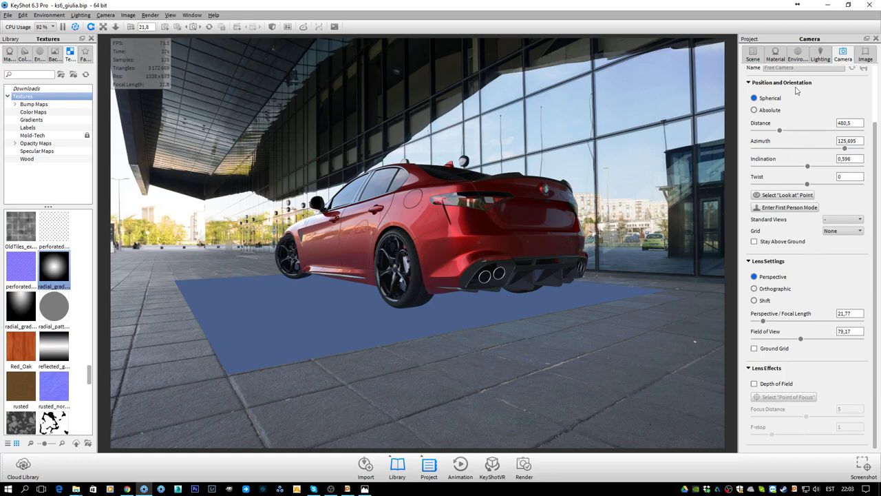
left_click(797, 55)
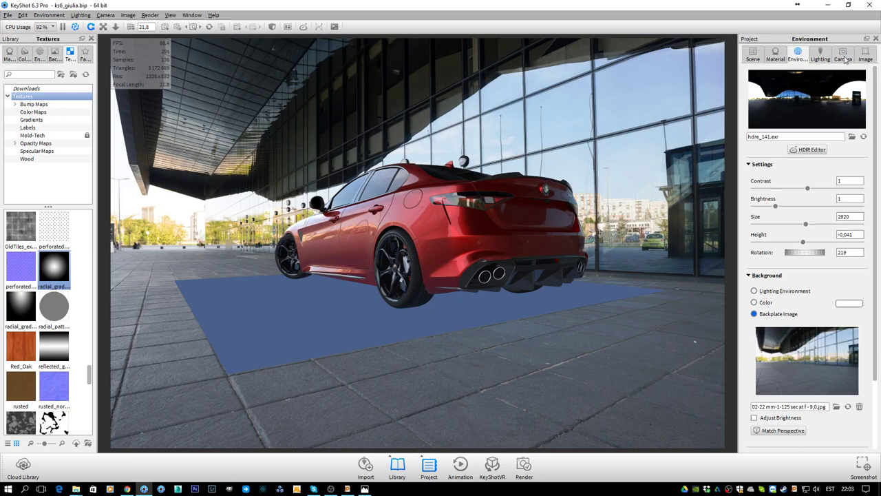
left_click(844, 57)
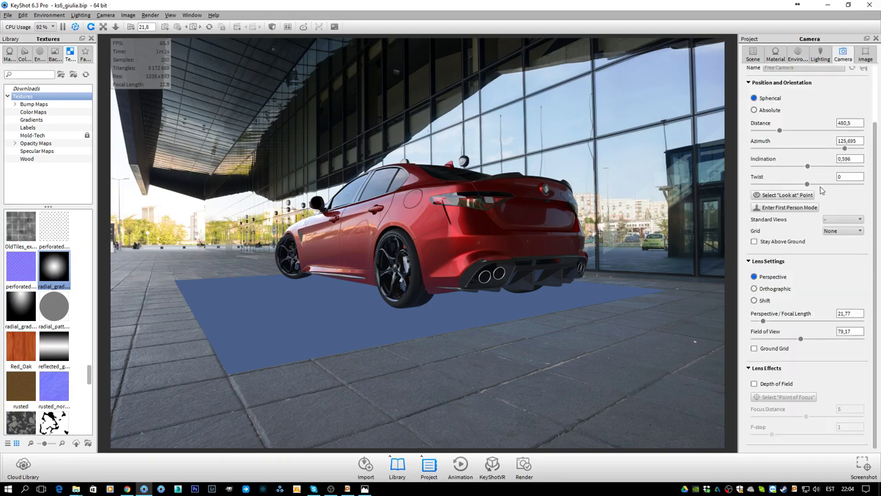
Reframe the car at a camera distance of about 429 and set the azimuth to about 142.92.
left_click_drag(432, 214, 399, 218)
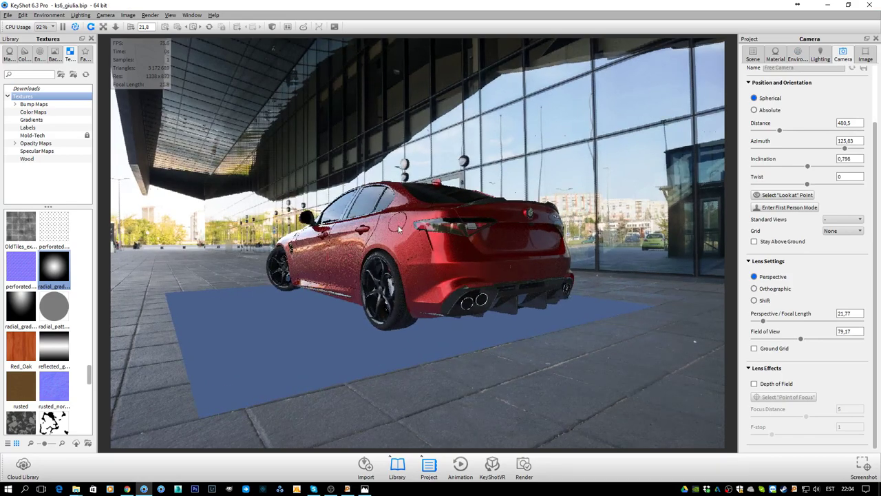
scroll(398, 225, "up", 3)
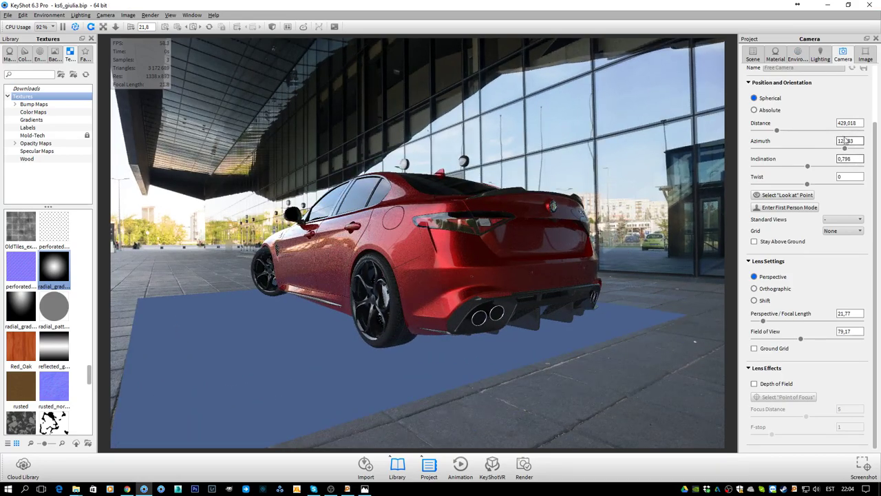
left_click_drag(845, 148, 850, 146)
Change the plane's material type to Ground and turn off performance mode.
right_click(342, 338)
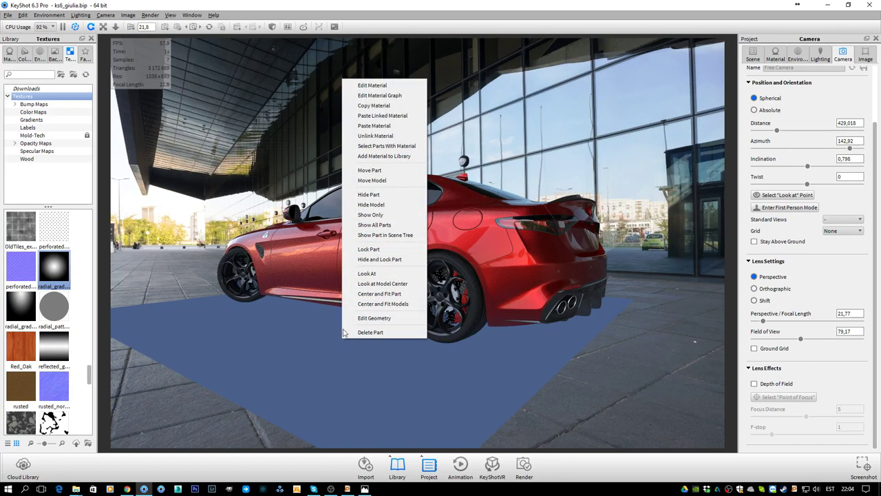
left_click(388, 86)
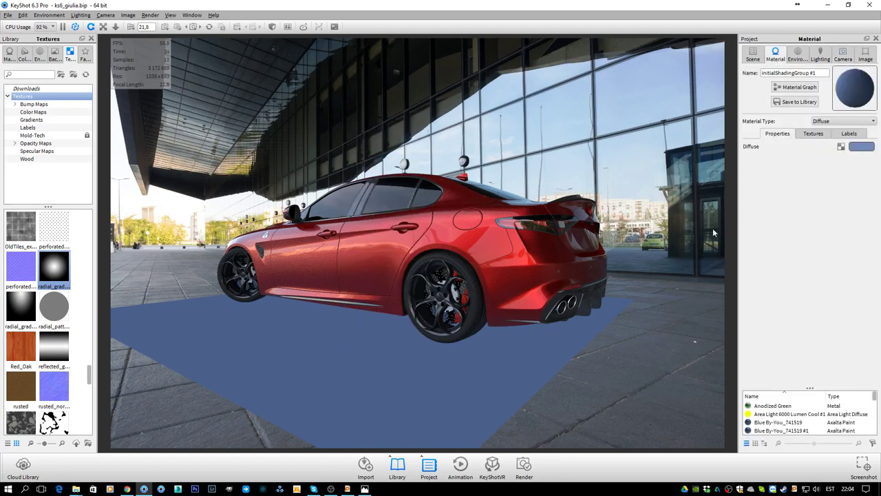
left_click(847, 122)
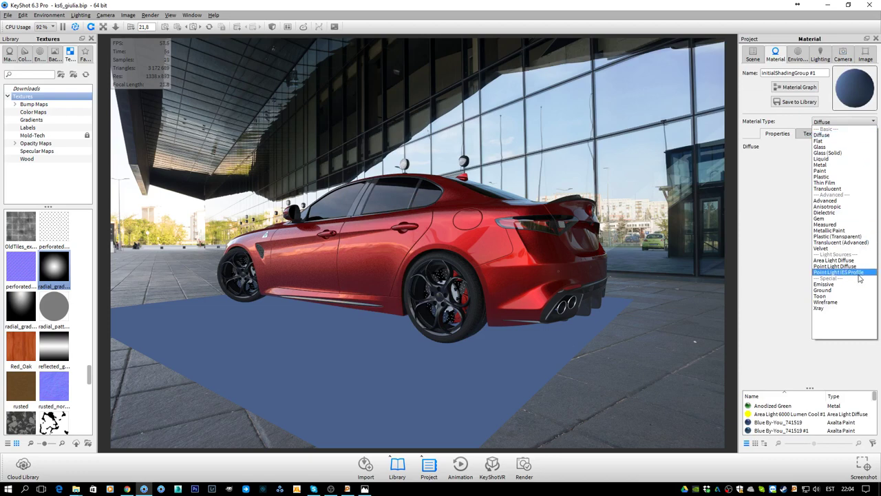
left_click(841, 291)
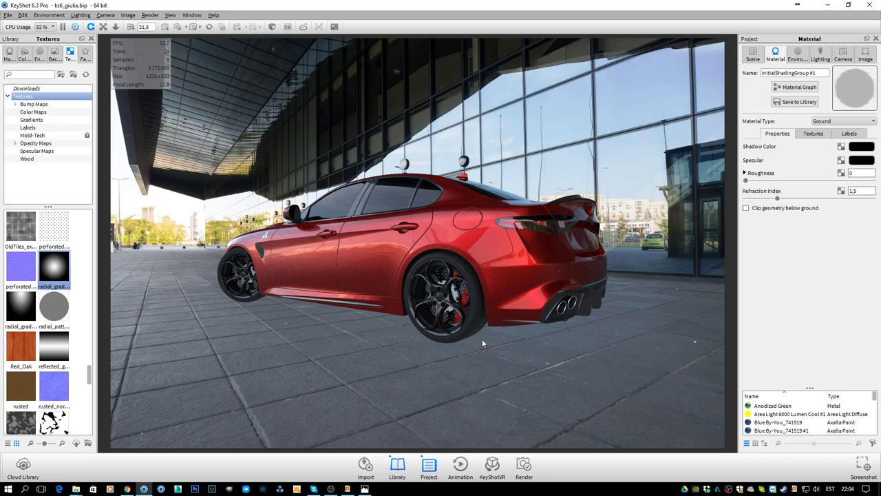
key("alt+p")
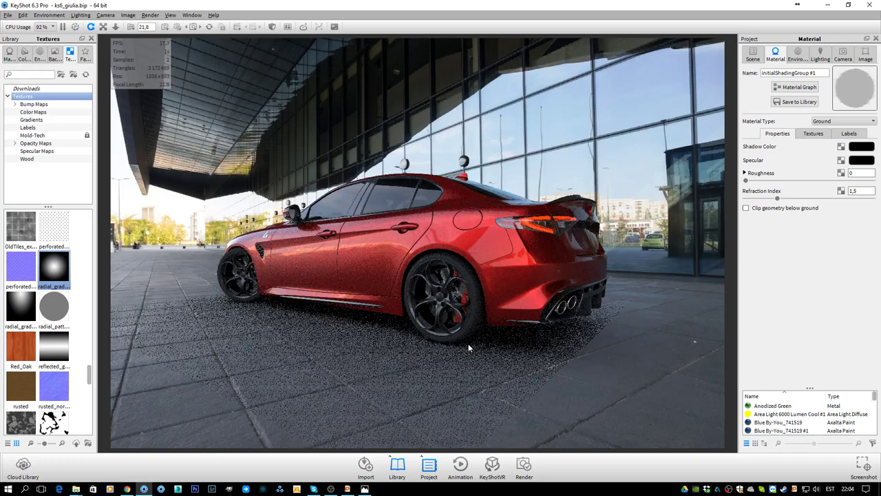
Enable clipping of geometry below ground on the plane's Ground material.
left_click(775, 208)
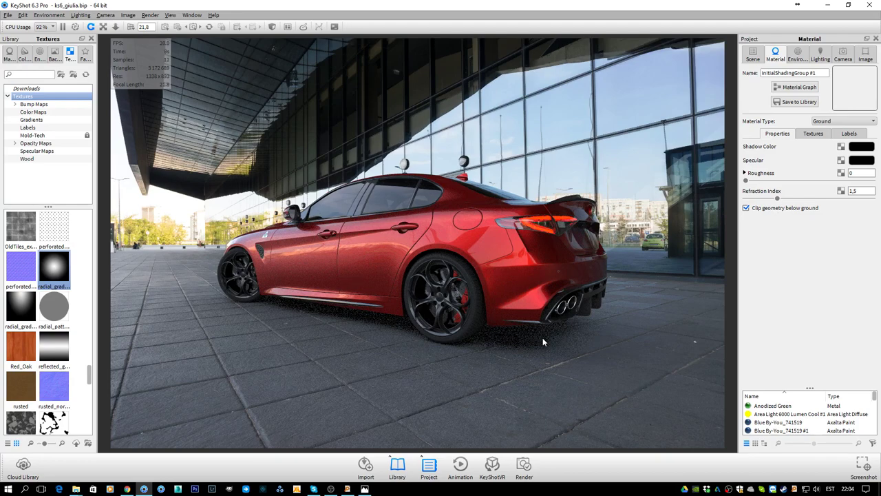
right_click(512, 333)
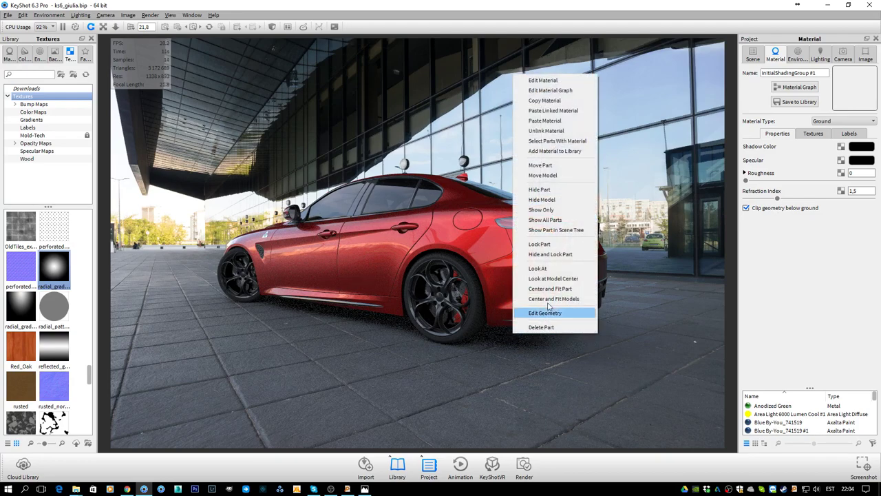
left_click(641, 350)
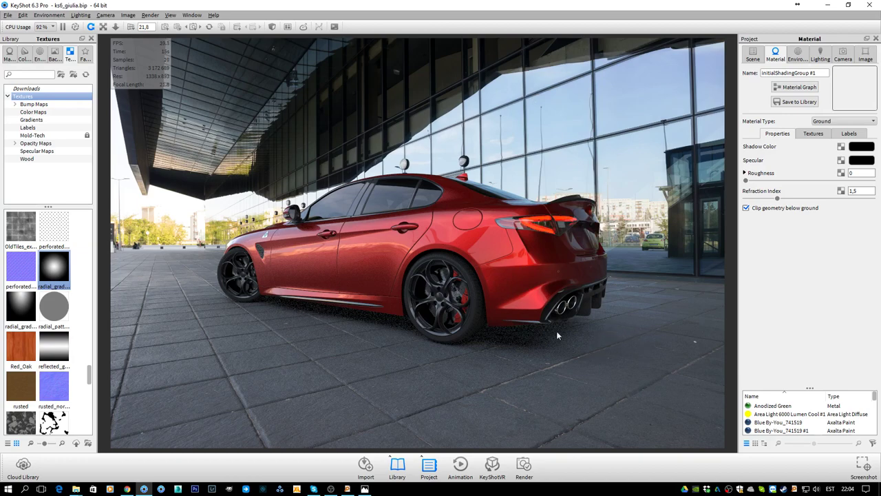
Scale the ground plane up to about 1.488 and raise it slightly to a Y translation of 0.0024 with the Move Tool.
right_click(345, 325)
left_click(396, 160)
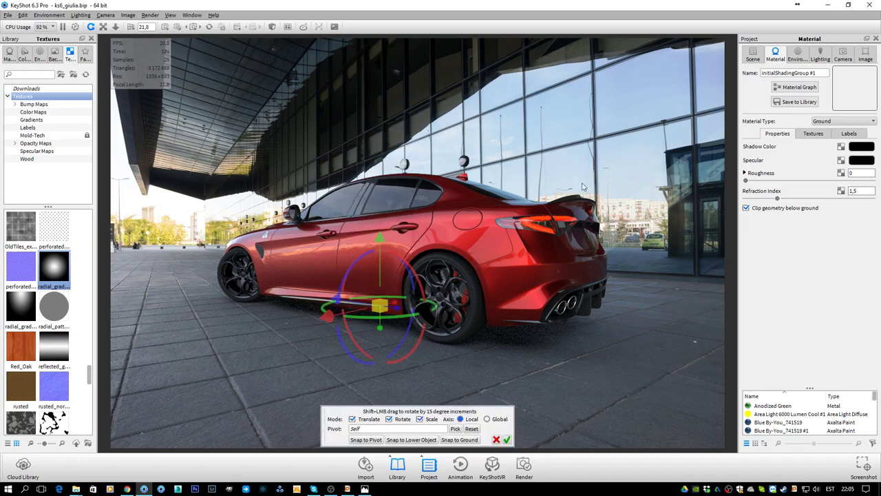
left_click(753, 58)
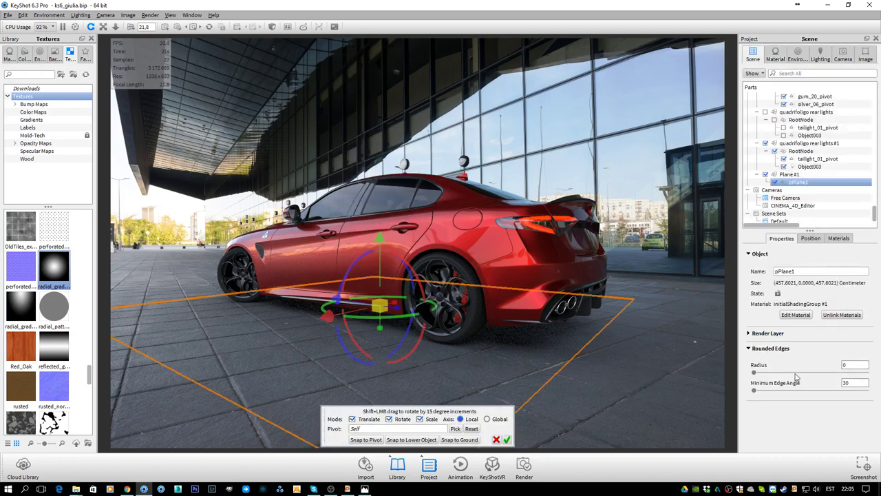
left_click(811, 239)
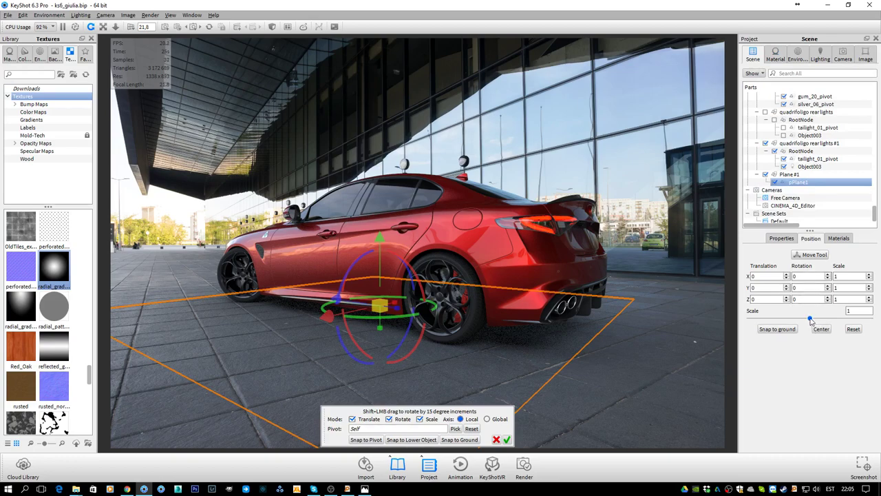
left_click_drag(811, 320, 841, 318)
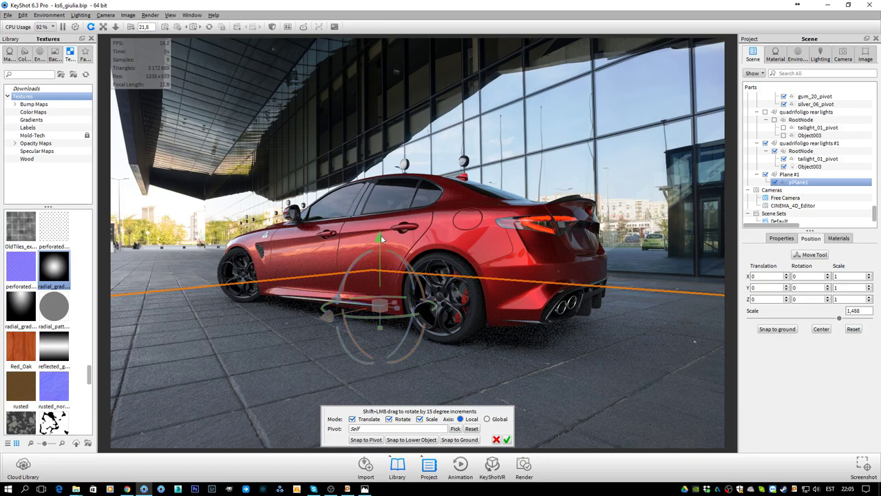
left_click_drag(381, 235, 381, 234)
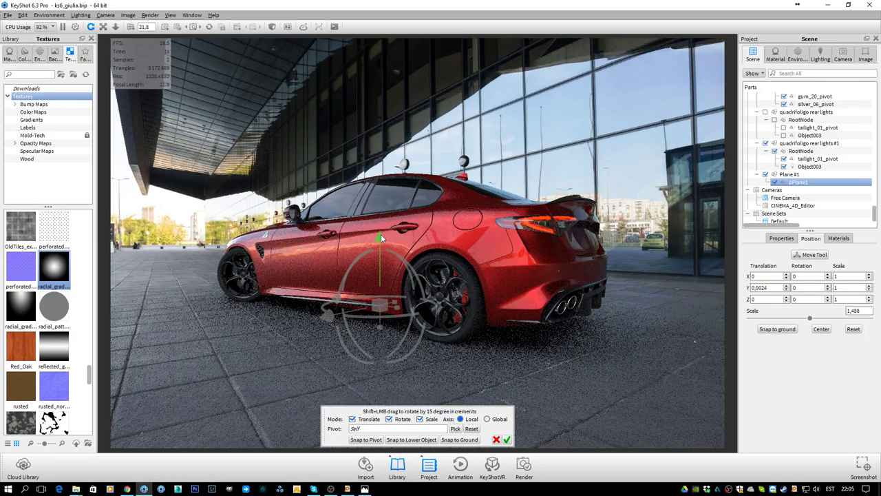
left_click(507, 438)
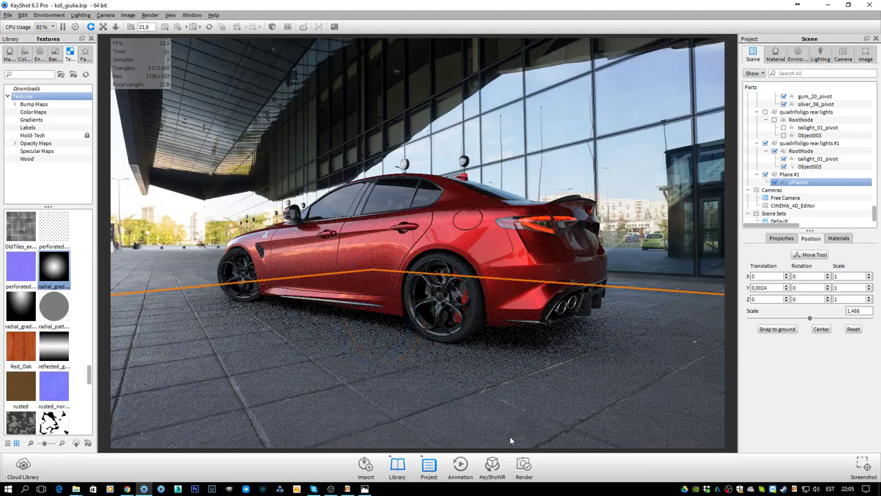
left_click(631, 199)
Store the current view as a new locked camera named "primary" and save the scene.
left_click(843, 54)
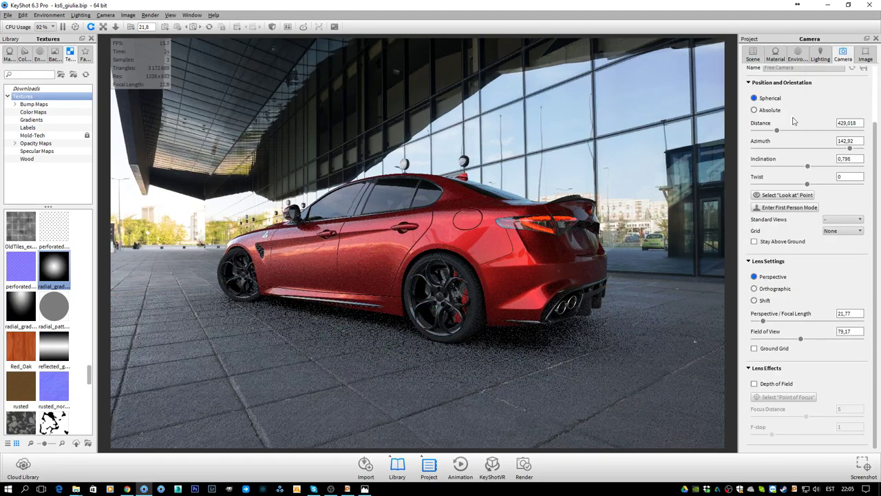
left_click(864, 74)
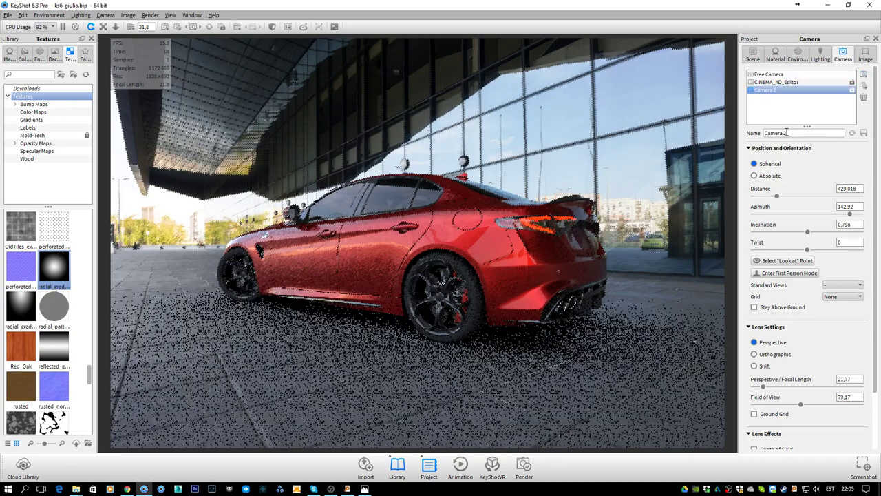
key("ctrl+a")
type("pr")
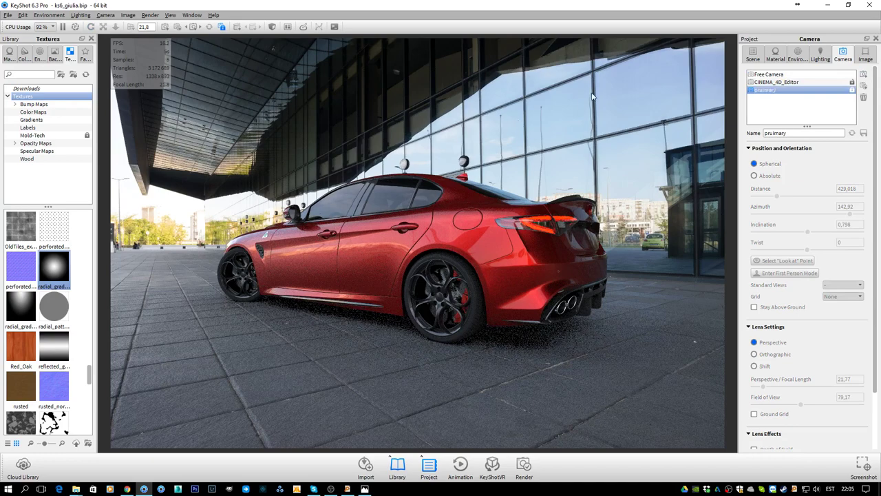
key("BackSpace")
key("BackSpace")
key("BackSpace")
key("BackSpace")
key("BackSpace")
key("BackSpace")
key("BackSpace")
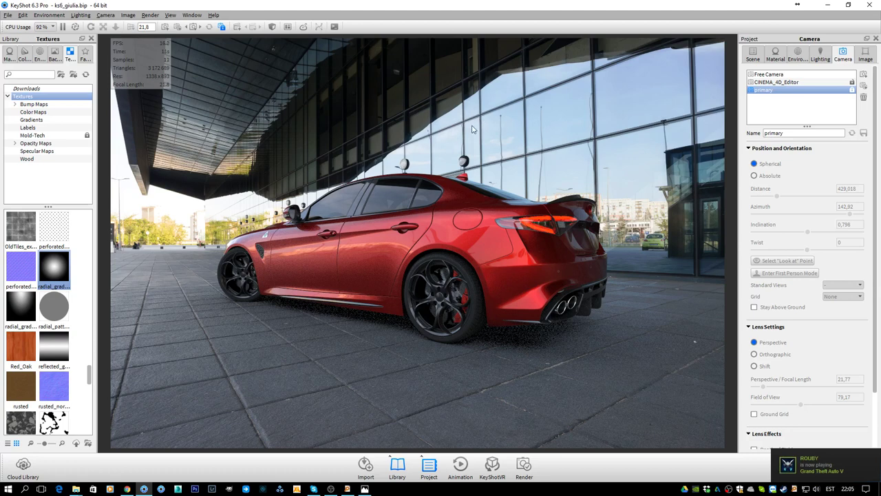
key("ctrl+s")
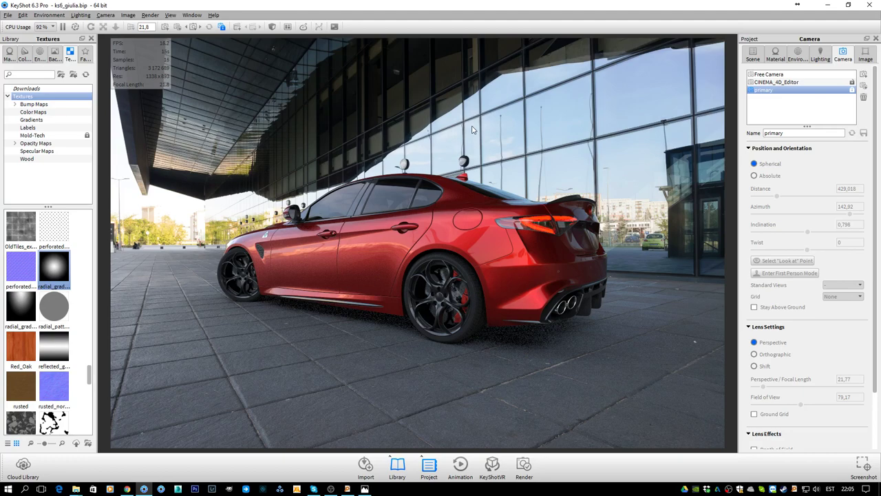
Switch to the Free Camera and orbit around the car to examine its wheels and their contact with the ground.
left_click(821, 75)
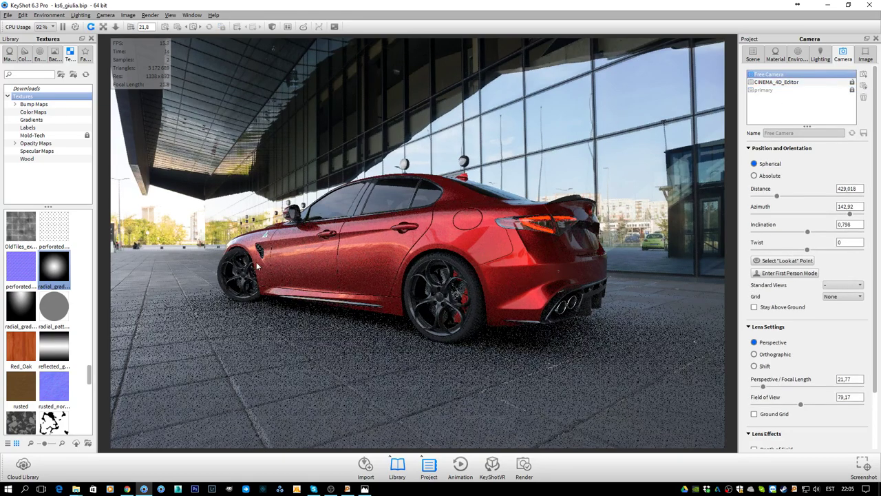
left_click_drag(256, 261, 206, 259)
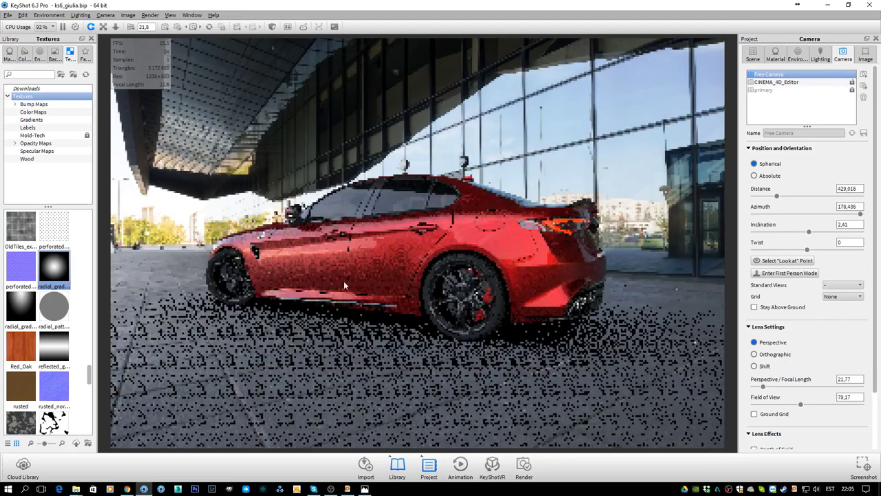
left_click_drag(373, 282, 545, 243)
left_click(753, 55)
left_click_drag(451, 296, 486, 237)
scroll(428, 319, "up", 3)
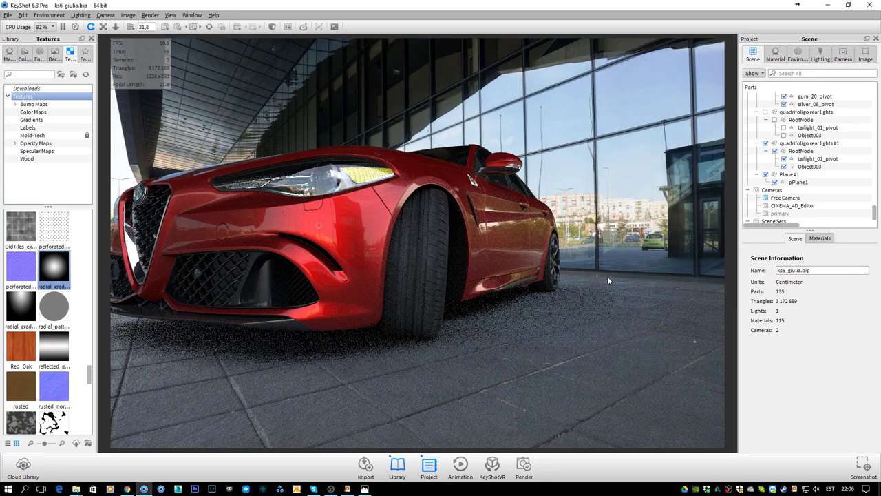
left_click_drag(560, 270, 551, 269)
mouse_move(446, 255)
left_mouse_down()
mouse_move(475, 251)
mouse_move(450, 264)
left_mouse_up()
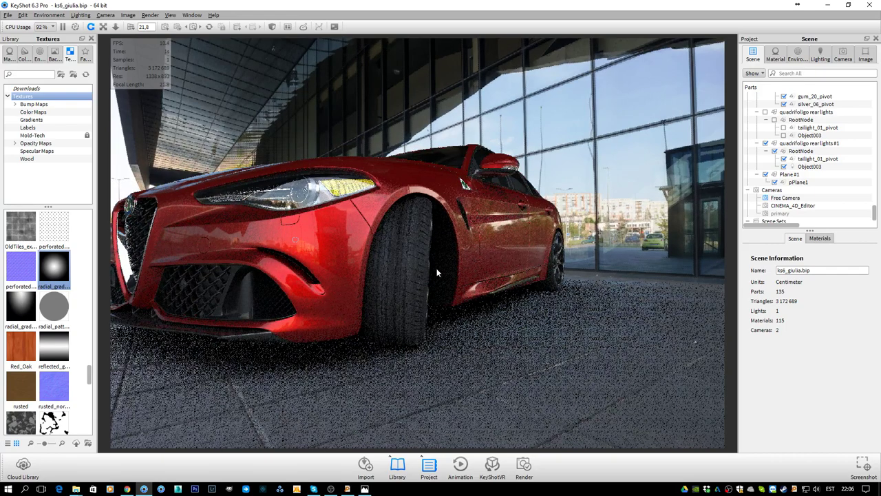
left_click_drag(538, 264, 297, 261)
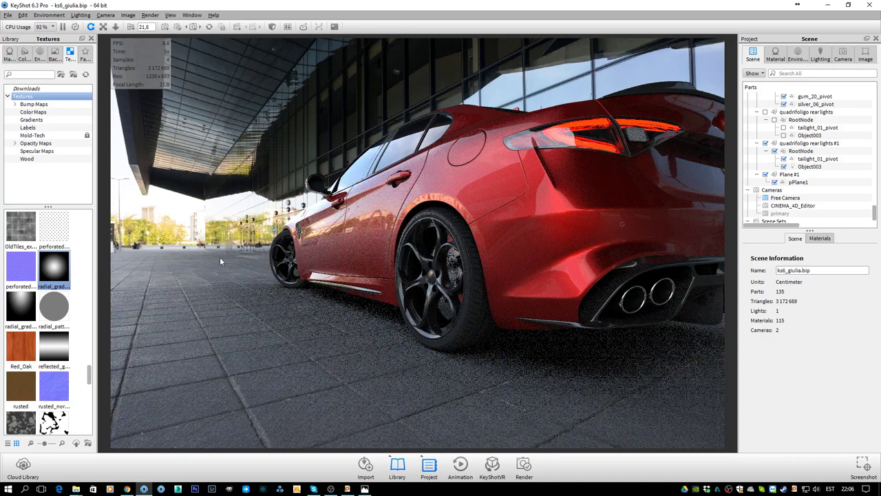
left_click_drag(248, 261, 357, 263)
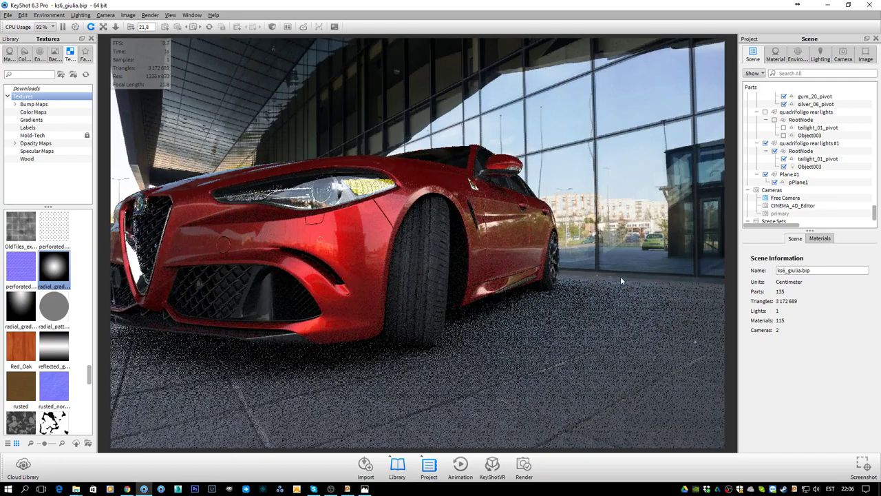
Tilt the wheel_front group with the Move Tool to a rotation of about X -2.05, Y 29.94, Z -4.10.
scroll(826, 175, "up", 7)
left_click(429, 258)
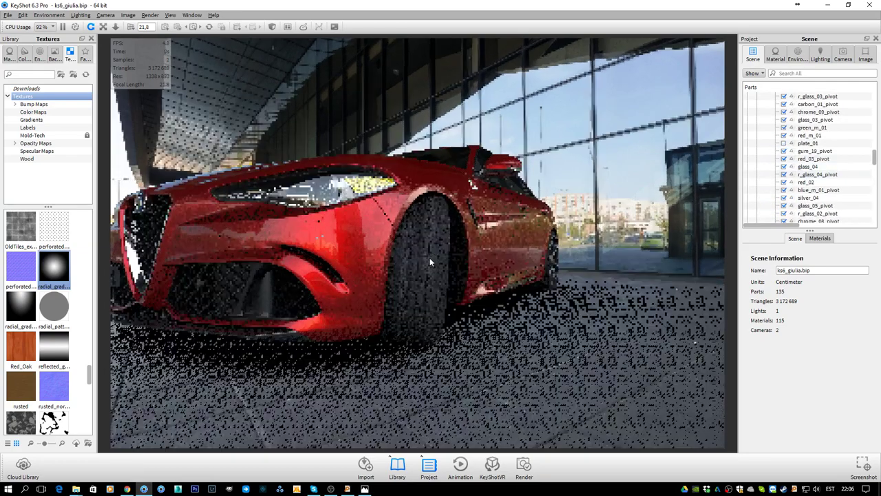
left_click(430, 261)
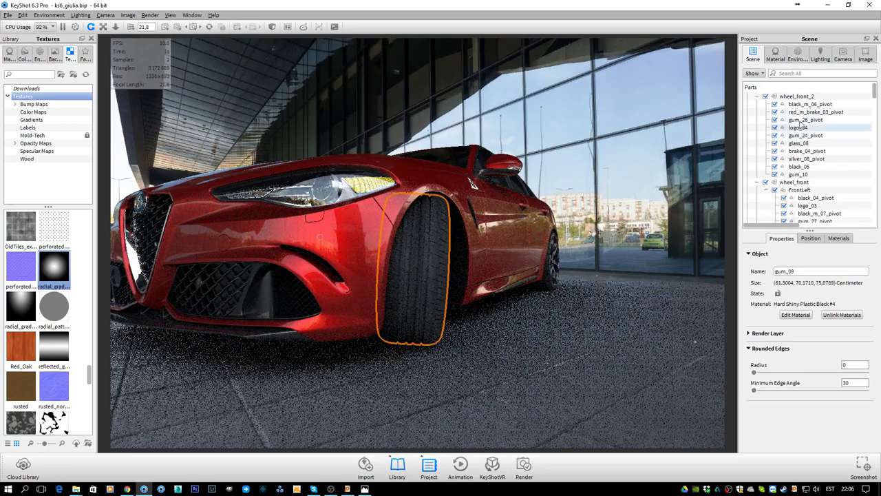
scroll(804, 127, "down", 2)
right_click(813, 137)
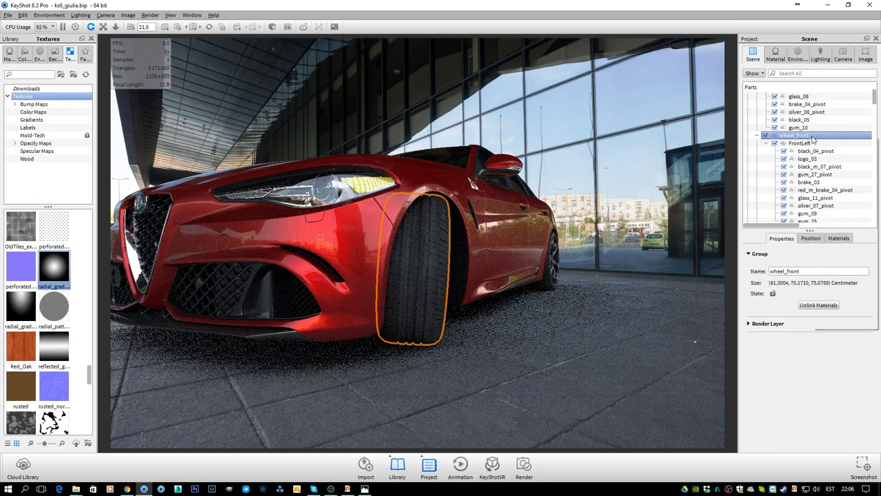
left_click(830, 178)
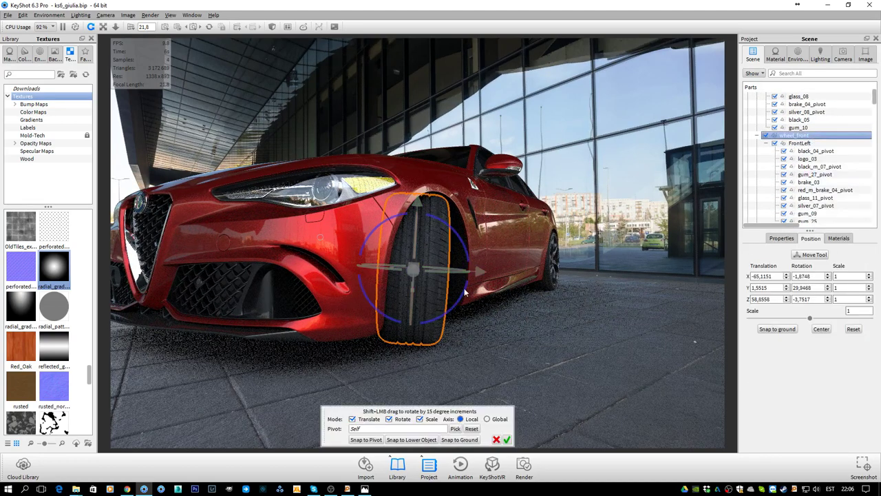
left_click_drag(467, 292, 470, 290)
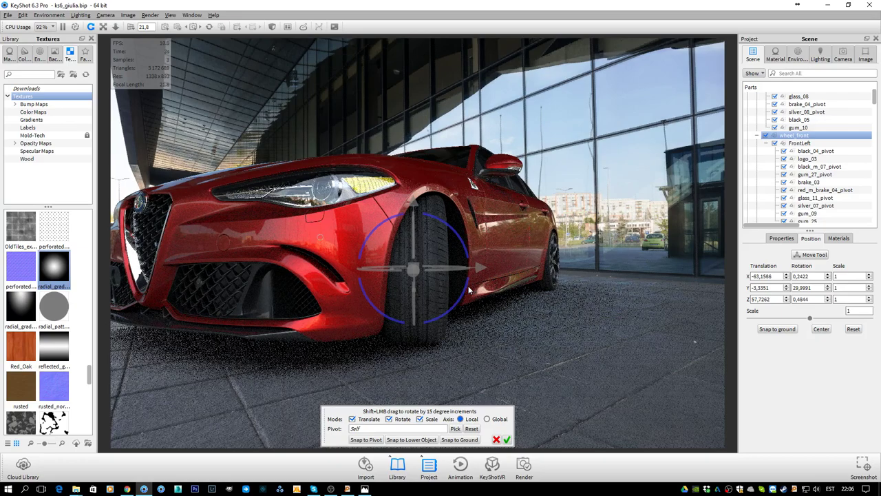
left_click_drag(468, 286, 469, 294)
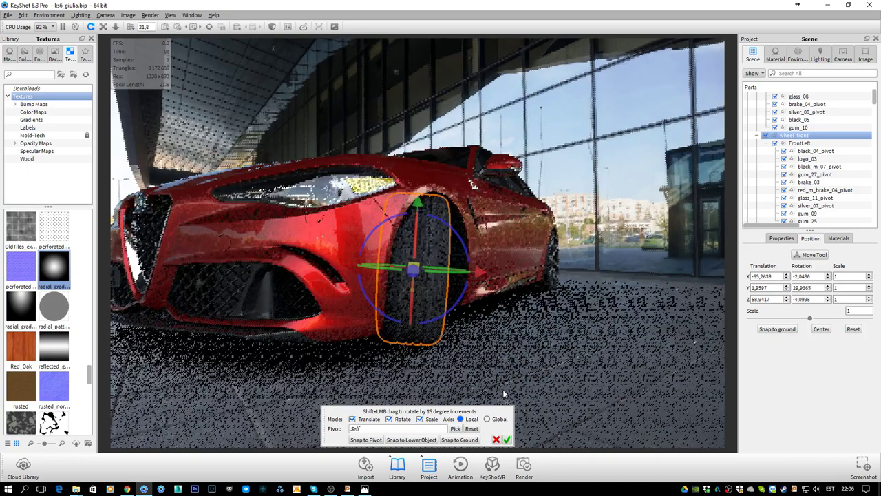
left_click(506, 439)
Tilt the opposite front wheel group, wheel_front_2, to a rotation of about X 0.19, Y 30, Z -0.69.
left_click_drag(337, 344, 463, 317)
left_click(312, 323)
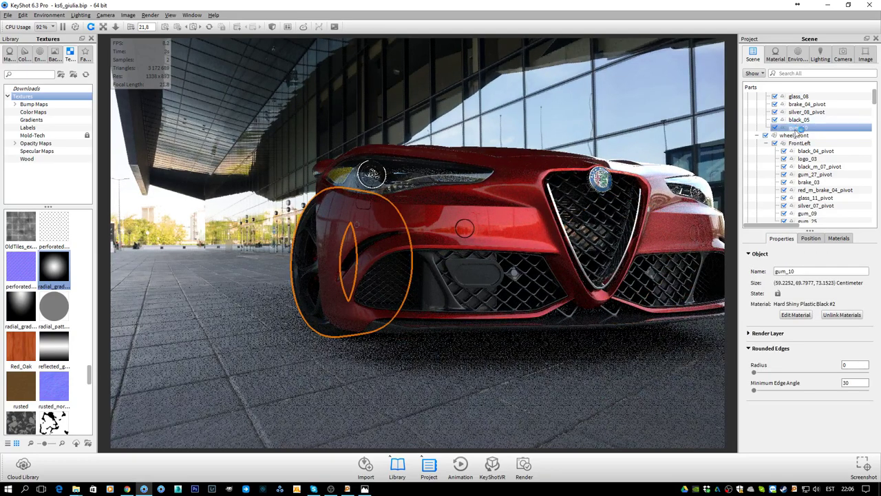
scroll(799, 131, "up", 2)
left_click(795, 104)
right_click(792, 104)
left_click(798, 153)
mouse_move(385, 289)
left_mouse_down()
mouse_move(390, 282)
mouse_move(387, 291)
left_mouse_up()
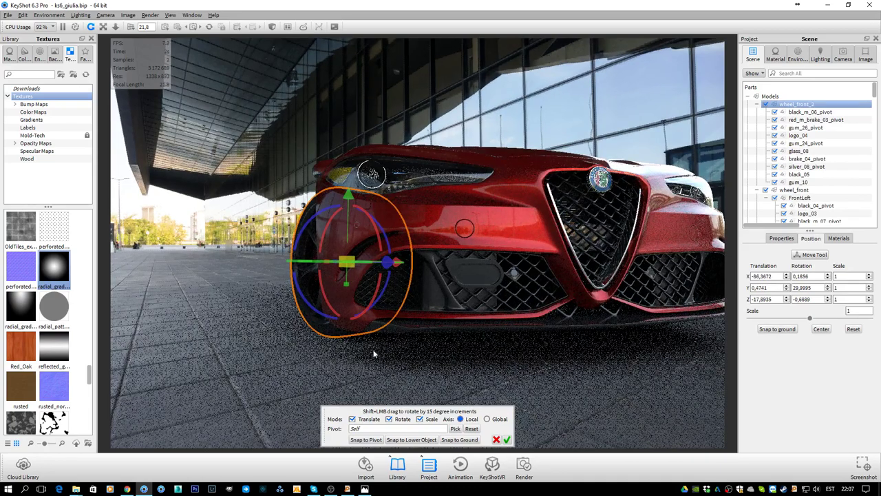
left_click(506, 438)
Orbit and zoom around the car to examine its rear, side, front grille and turned front wheels against the backplate.
scroll(426, 321, "down", 5)
left_click_drag(427, 321, 412, 277)
scroll(412, 277, "up", 5)
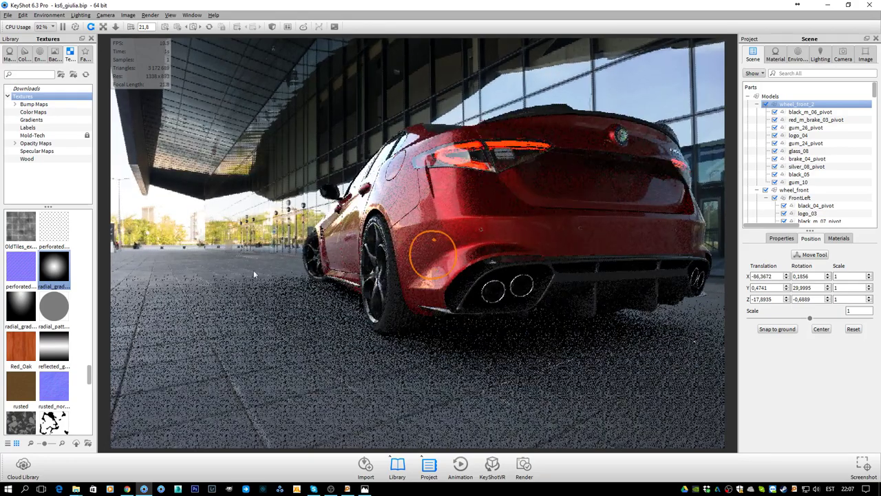
left_click_drag(510, 260, 406, 261)
scroll(401, 237, "up", 5)
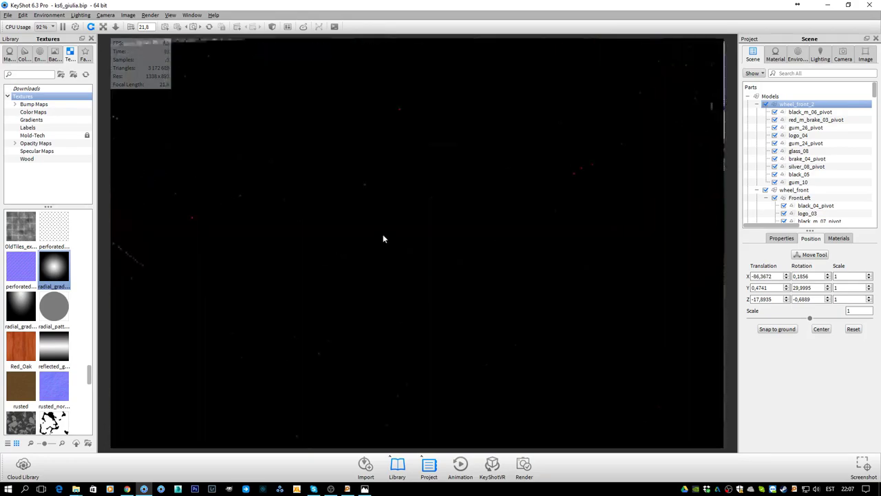
scroll(392, 241, "down", 5)
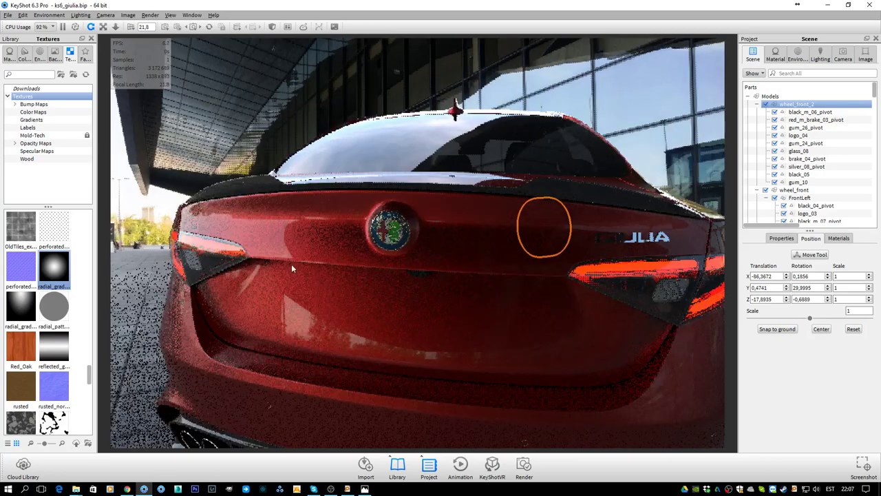
scroll(324, 263, "down", 5)
left_click_drag(368, 258, 430, 250)
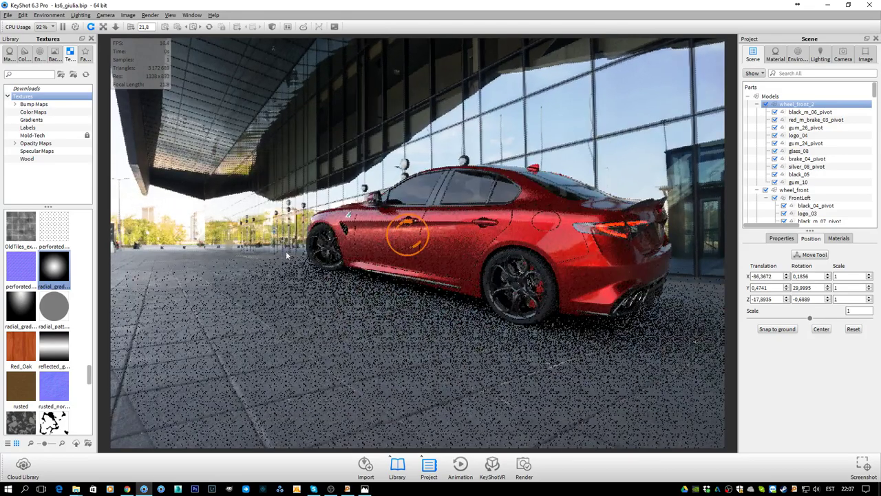
left_click_drag(310, 257, 508, 263)
left_click_drag(385, 256, 483, 253)
scroll(482, 254, "up", 5)
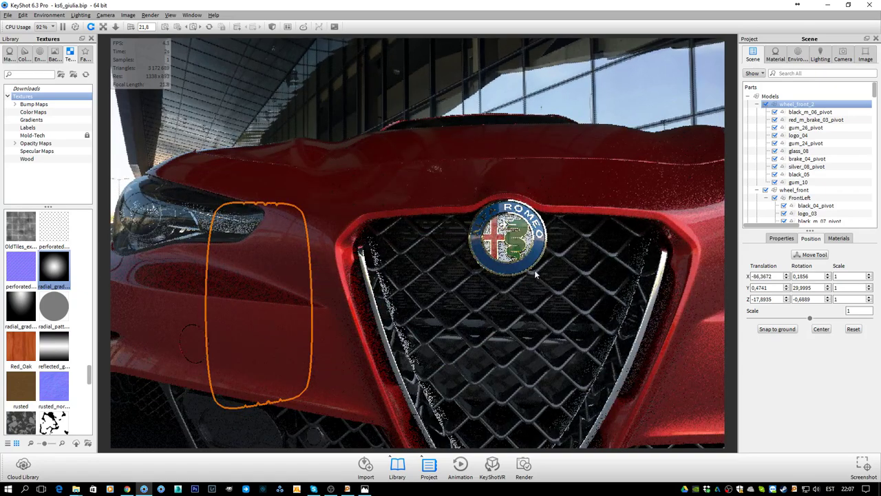
scroll(547, 265, "down", 5)
left_click_drag(551, 259, 446, 258)
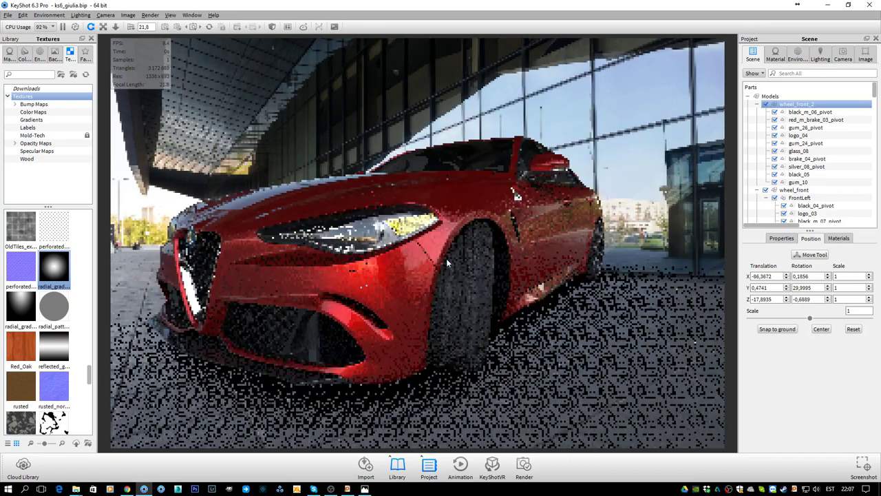
scroll(446, 259, "up", 1)
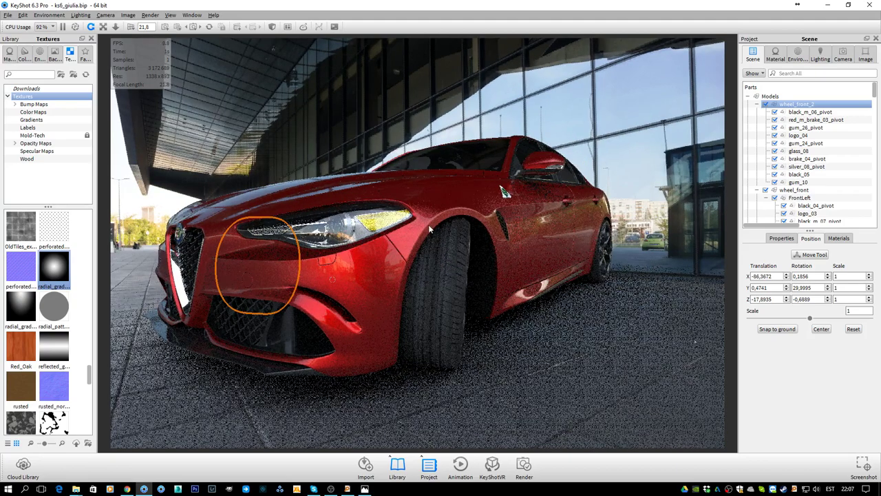
Isolate the rear wheel group wheel_rear_2 so that it is the only visible part in the scene.
left_click_drag(584, 210, 451, 216)
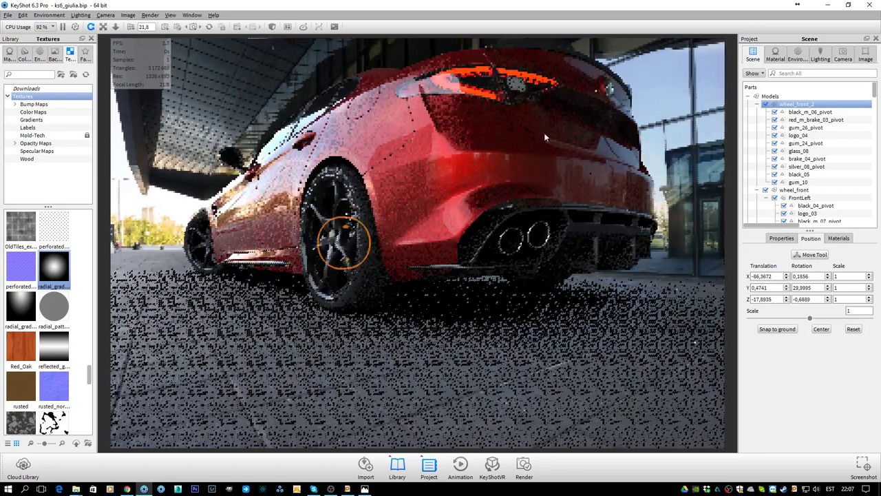
left_click(377, 284)
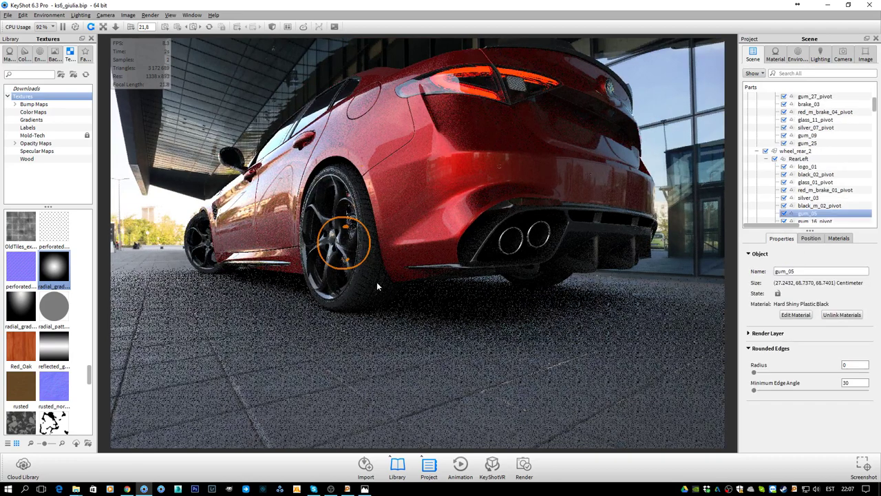
left_click(799, 151)
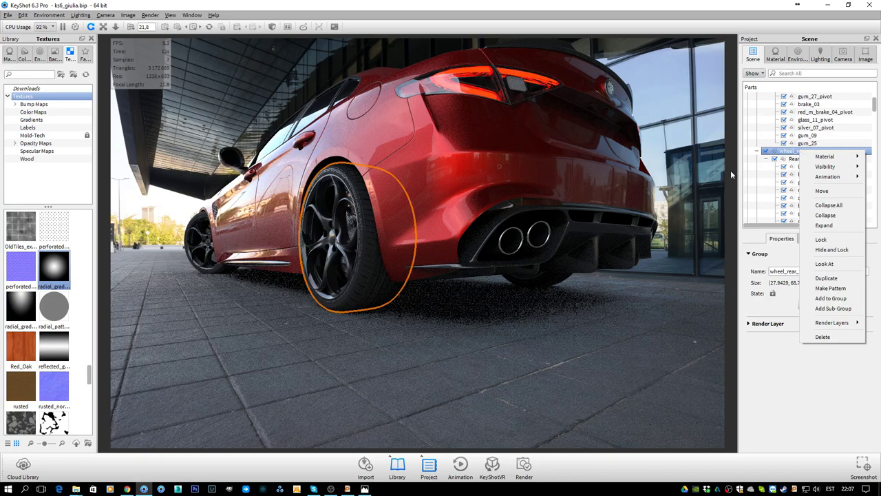
mouse_move(819, 166)
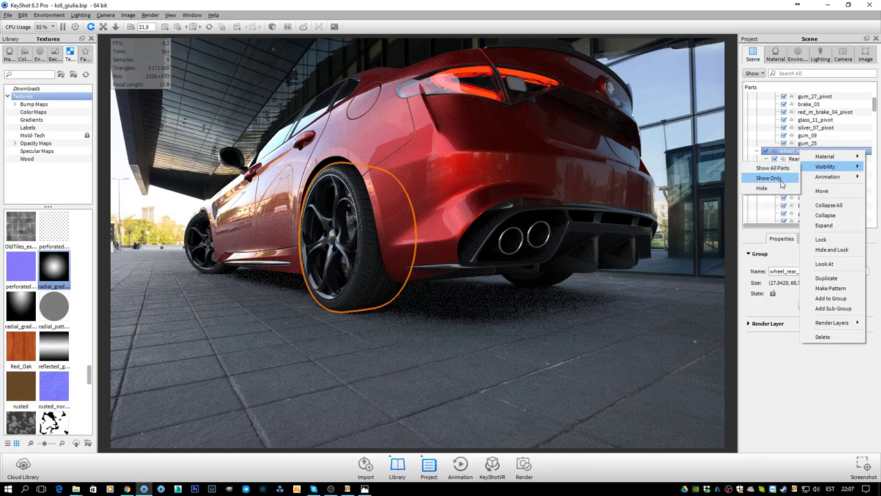
left_click(772, 177)
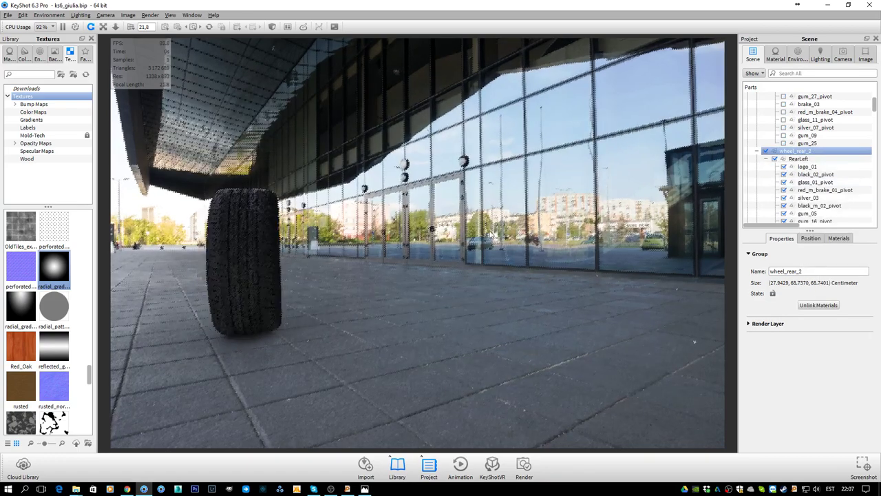
Aim the camera at the isolated wheel_rear_2 group with Look At and frame its tread up close.
right_click(798, 151)
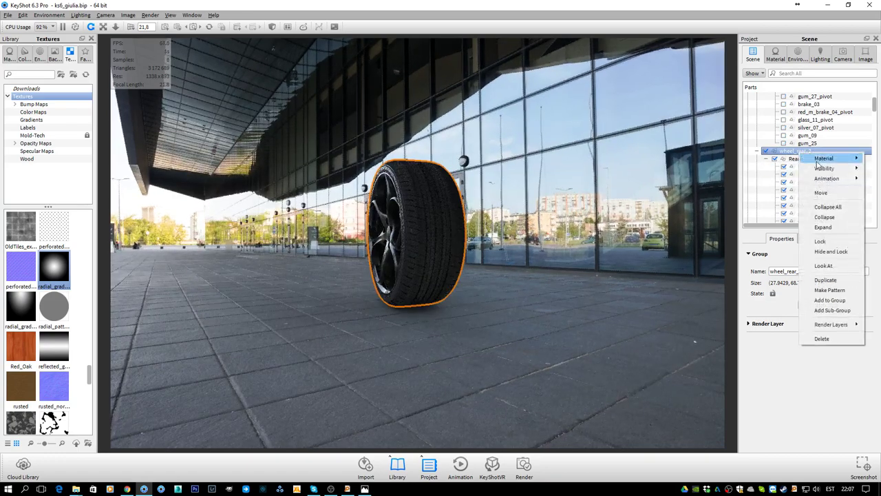
left_click(847, 266)
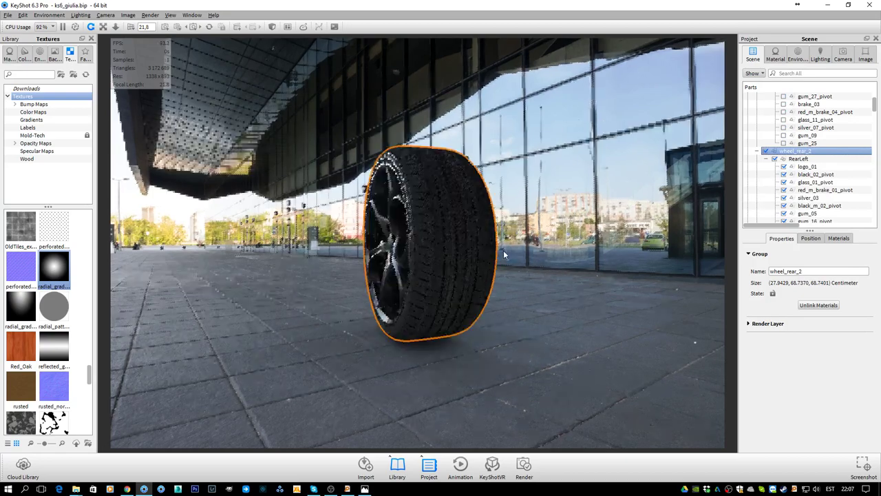
left_click_drag(454, 259, 440, 213)
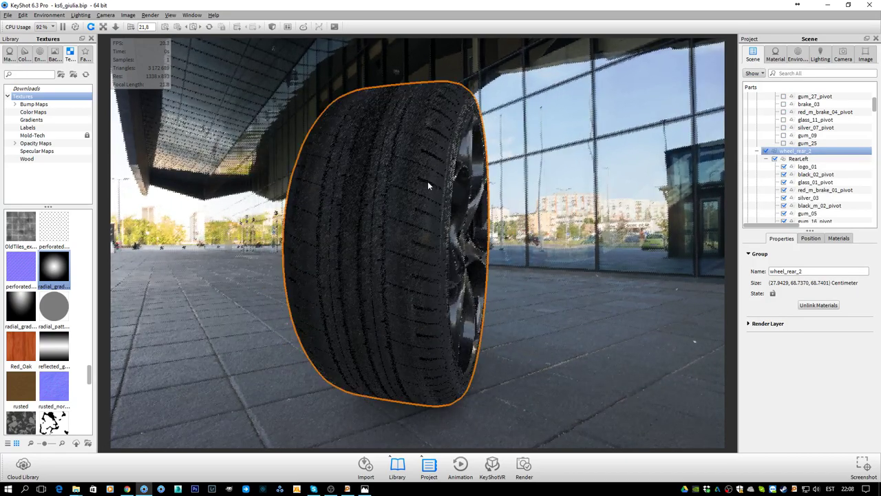
Open the tyre's Hard Shiny Plastic Black material for editing and examine the rim, sidewall and tread up close.
right_click(427, 181)
left_click(457, 188)
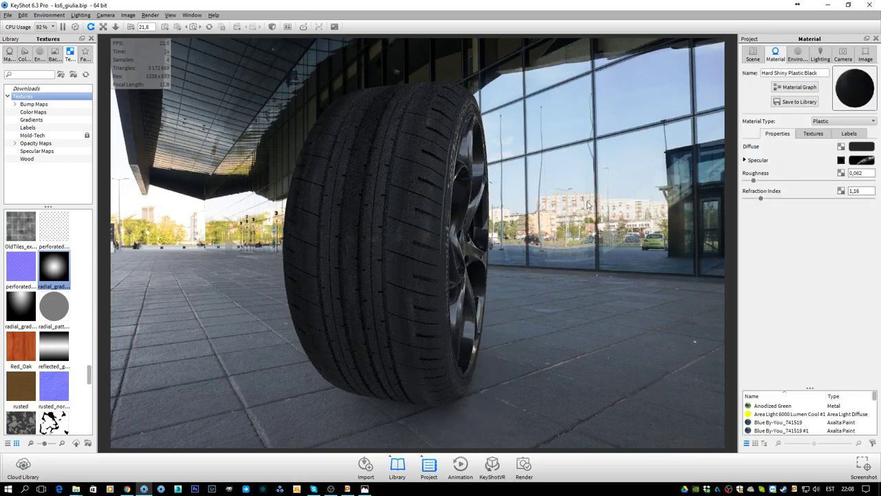
left_click_drag(609, 209, 486, 204)
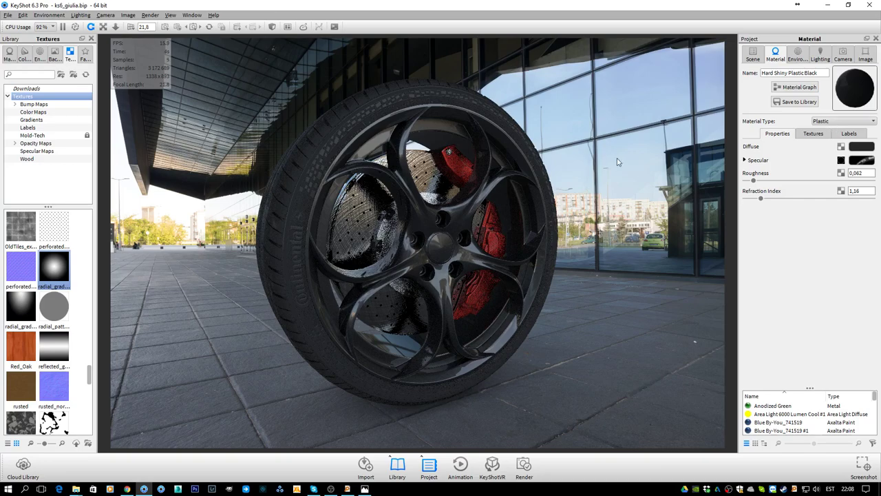
left_click_drag(618, 157, 438, 141)
middle_click_drag(437, 141, 431, 198)
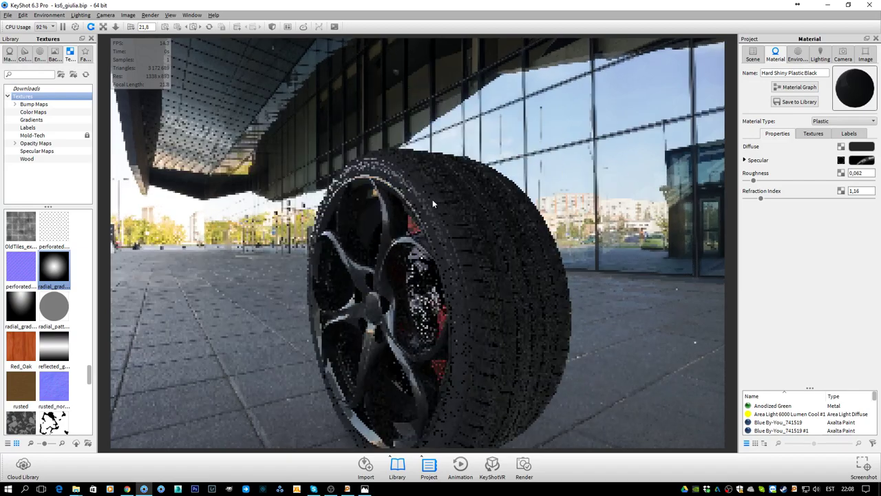
scroll(381, 140, "up", 5)
middle_click_drag(399, 144, 416, 198)
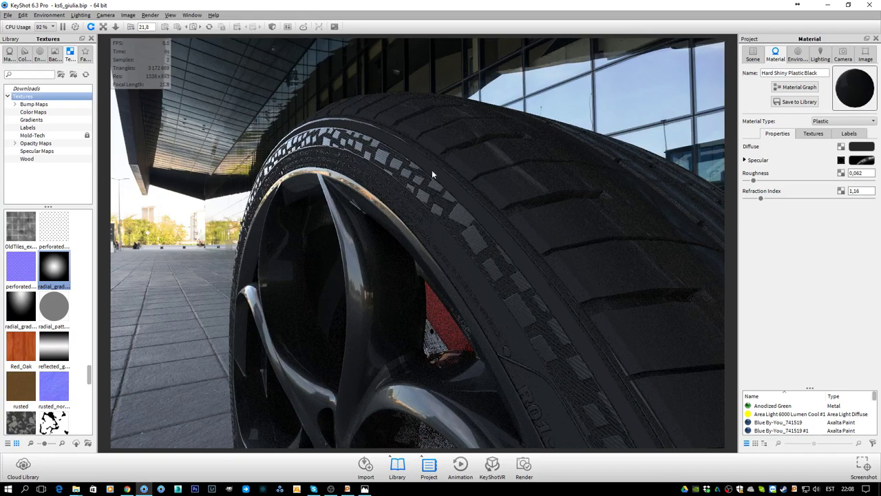
Inspect the tyre material's Specular texture map settings for Tire (6).jpg and examine its effect on the sidewall.
left_click(745, 160)
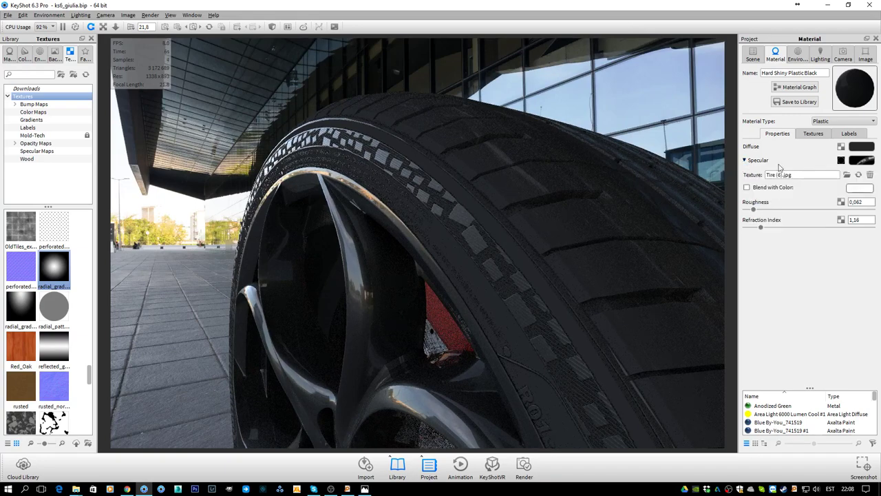
left_click(815, 134)
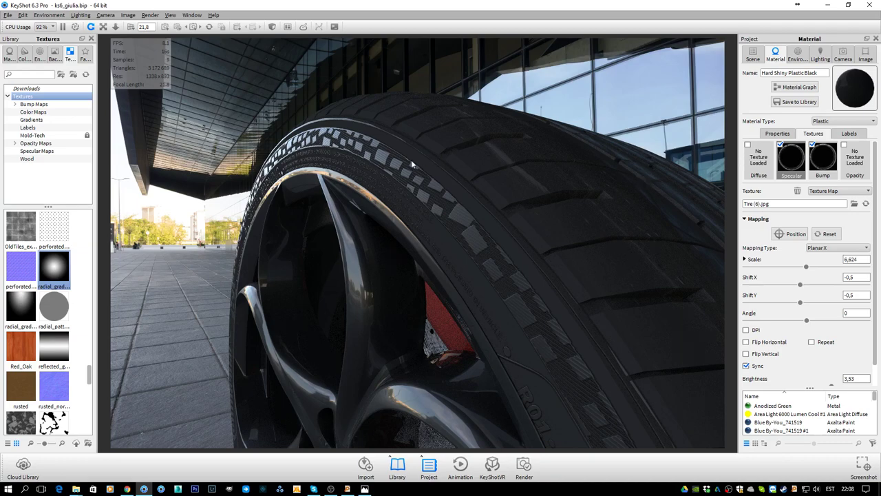
scroll(547, 150, "up", 3)
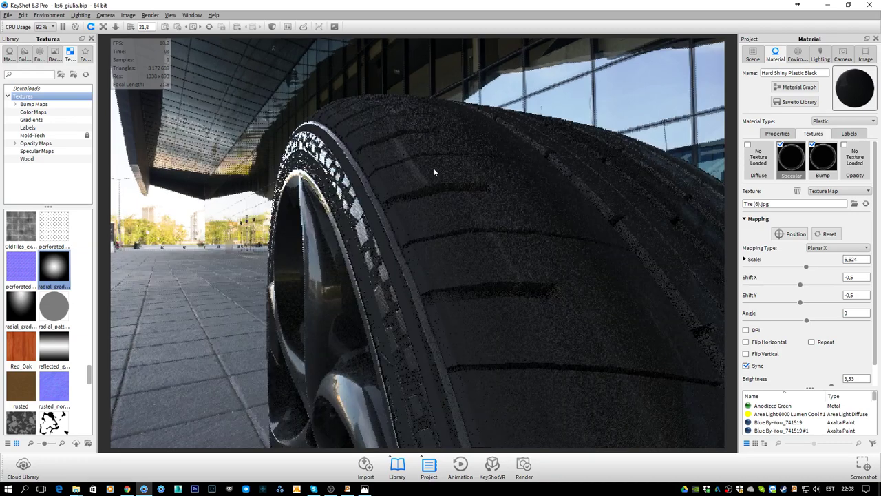
scroll(330, 146, "up", 3)
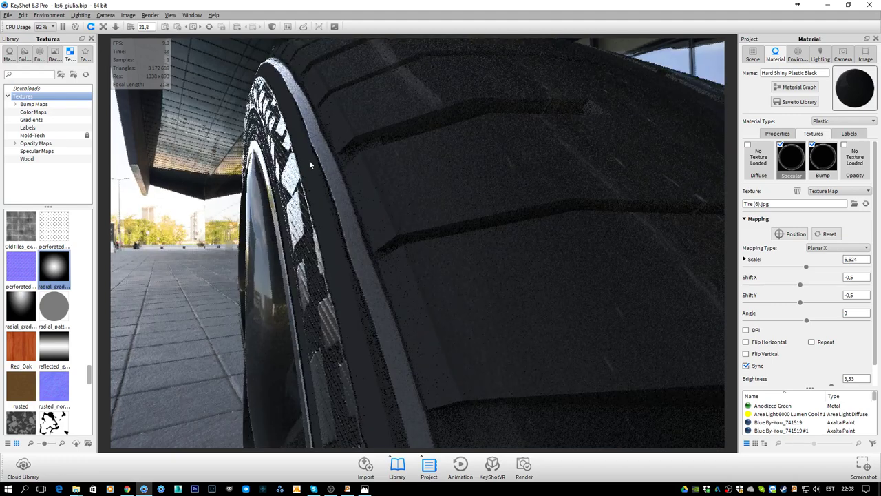
scroll(345, 166, "down", 3)
left_click_drag(335, 169, 389, 160)
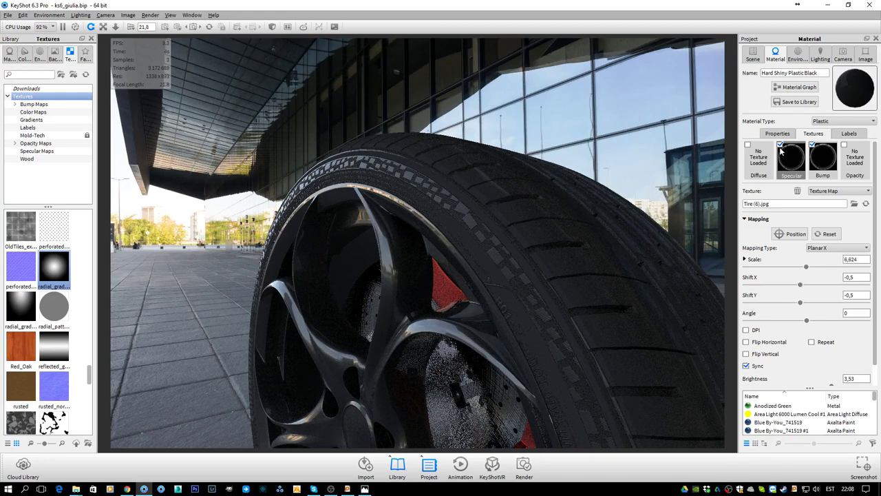
Disable the tyre's Specular texture to examine the Bump texture on its own, and enable the Specular texture again.
left_click_drag(468, 172, 429, 181)
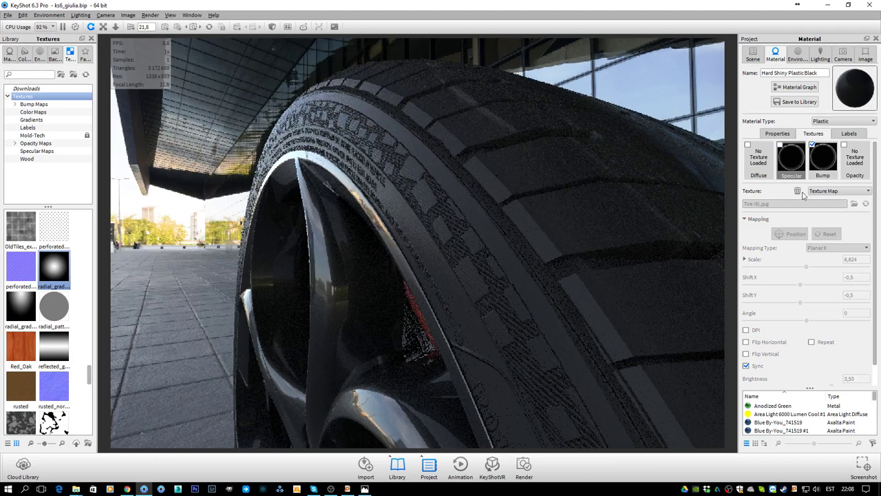
left_click(819, 165)
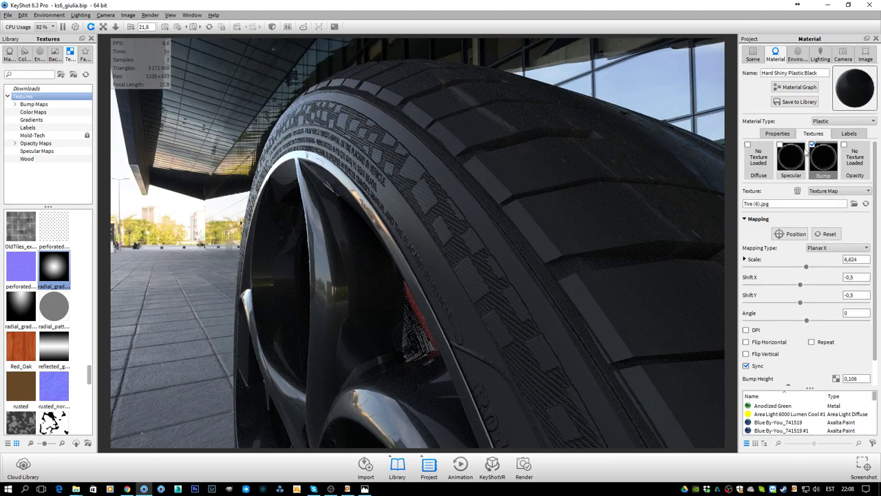
left_click_drag(400, 160, 533, 173)
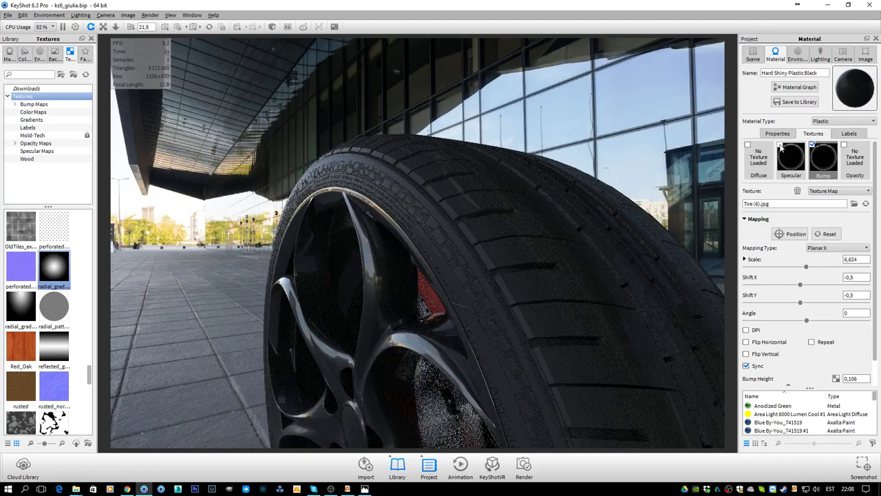
left_click(781, 145)
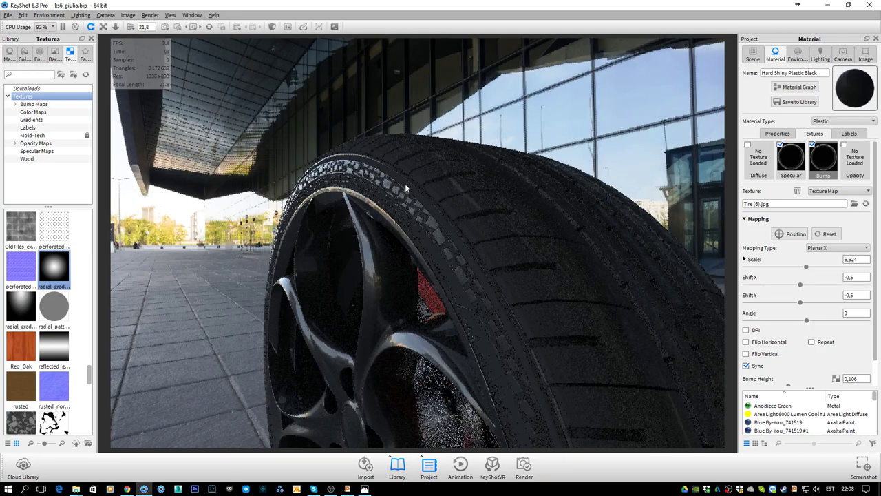
Examine the tyre's sidewall lettering and tread surface from several angles with the Specular and Bump textures active.
scroll(427, 185, "down", 3)
mouse_move(462, 190)
left_mouse_down()
mouse_move(396, 186)
mouse_move(472, 177)
left_mouse_up()
scroll(473, 166, "up", 4)
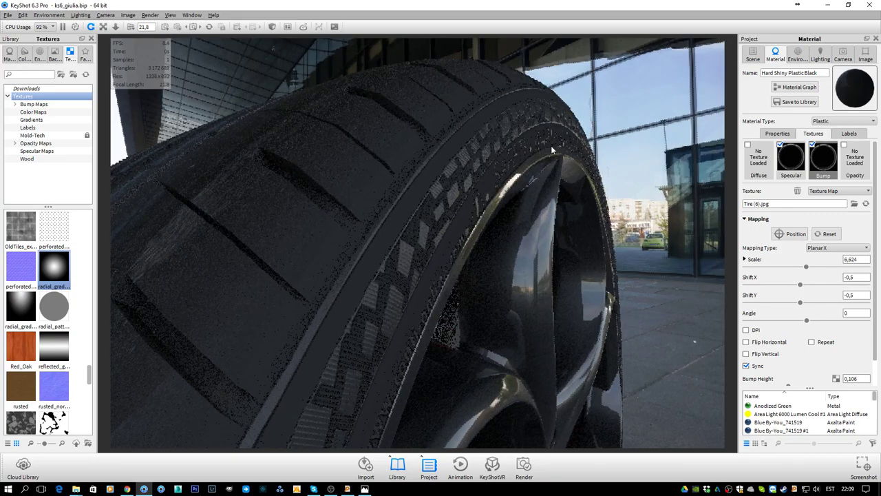
left_click_drag(382, 148, 433, 152)
scroll(434, 153, "up", 3)
scroll(434, 152, "up", 1)
scroll(478, 155, "down", 5)
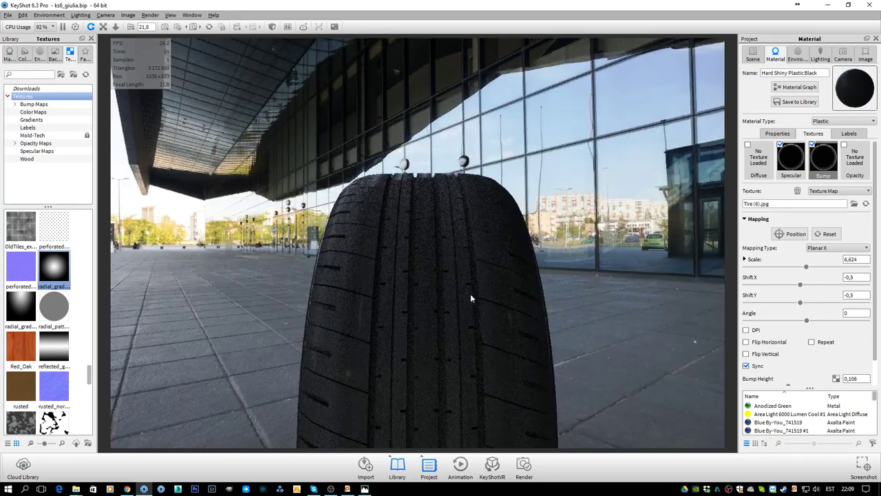
middle_click_drag(467, 291, 414, 221)
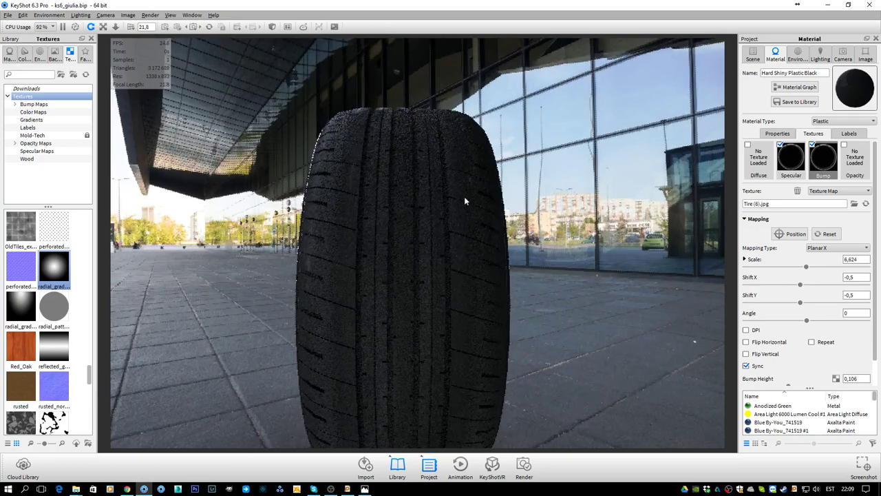
left_click_drag(468, 197, 426, 278)
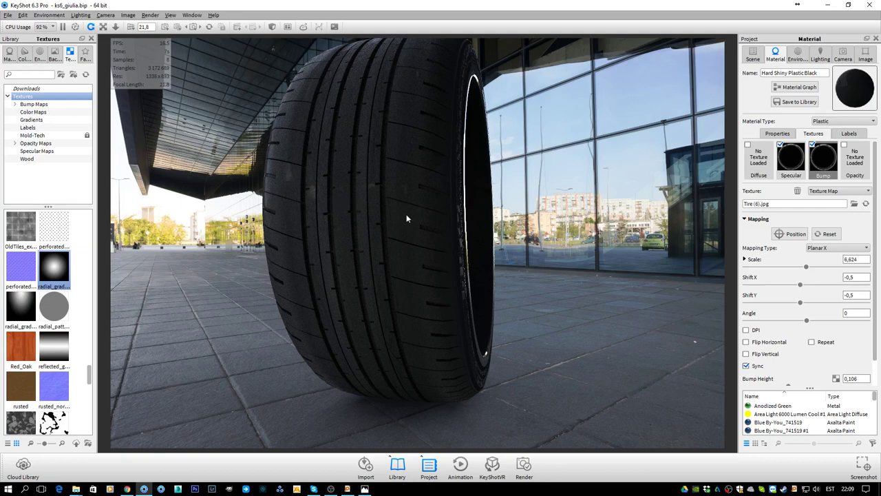
left_click_drag(407, 212, 489, 290)
Review the tyre material's label layers galvanized.jpg, FingerPrints_Diffuse_GW_001.jpg, Plastic and Cast_Iron_Bump.jpg against the wheel's rim and tread.
left_click(849, 133)
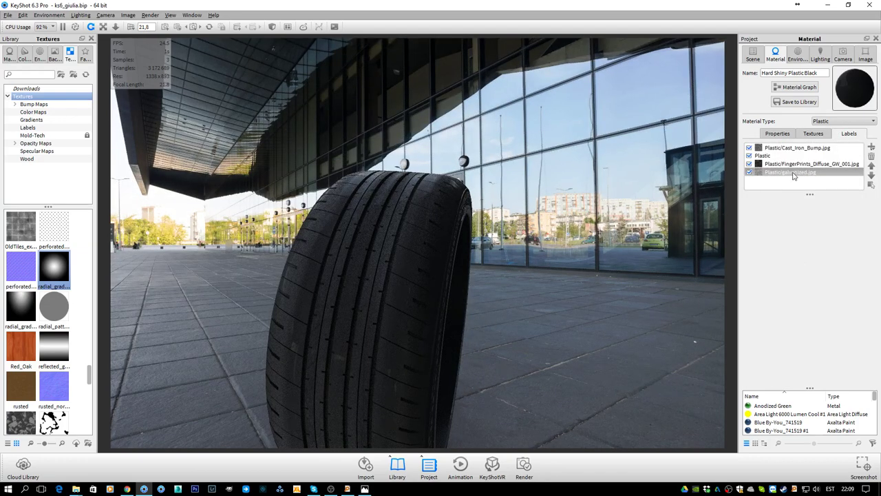
left_click(794, 172)
left_click(802, 164)
left_click(804, 157)
left_click(814, 149)
left_click_drag(466, 317, 637, 220)
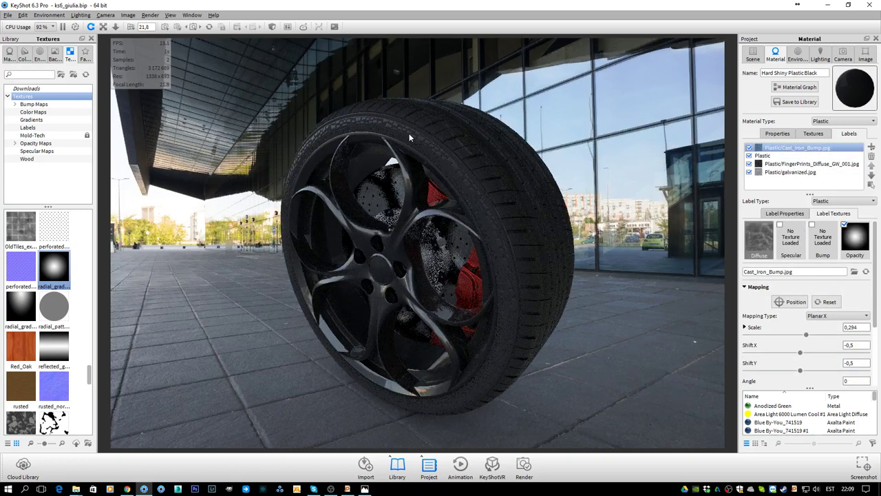
left_click_drag(407, 138, 359, 314)
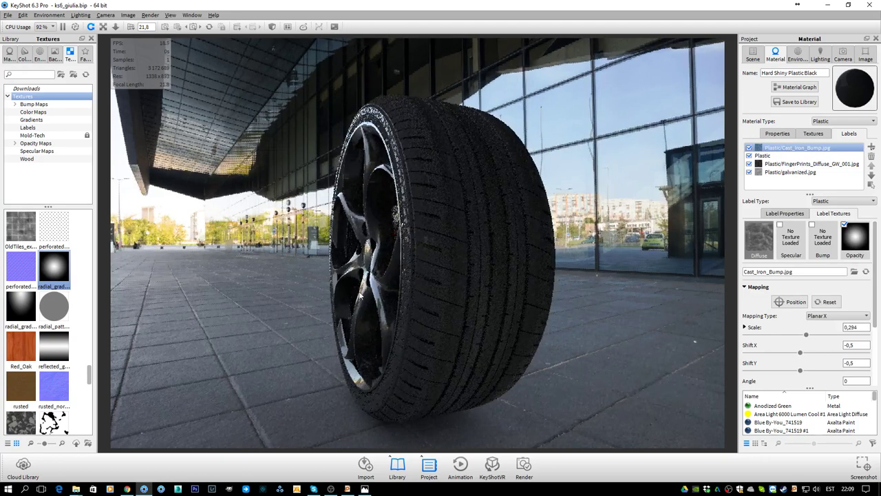
left_click_drag(436, 243, 344, 234)
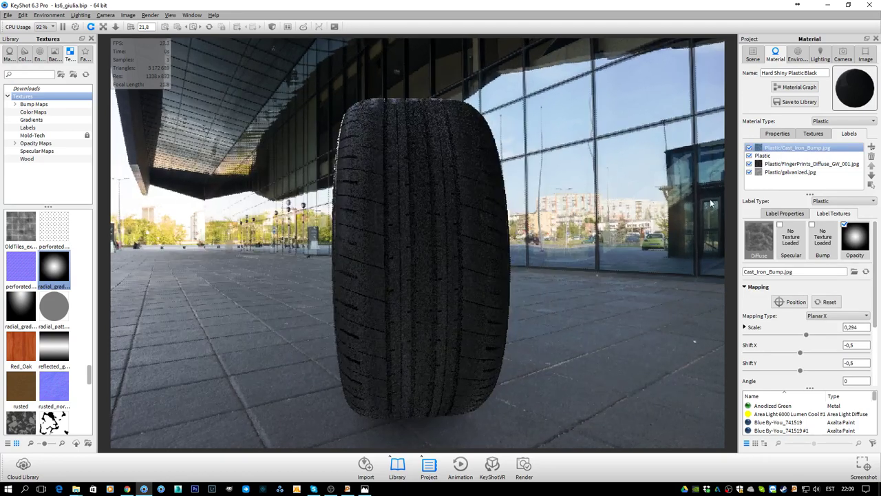
Inspect the Plastic label's white_granite.jpg Specular texture and gradient Opacity map settings, and examine their effect on the tread.
left_click(777, 156)
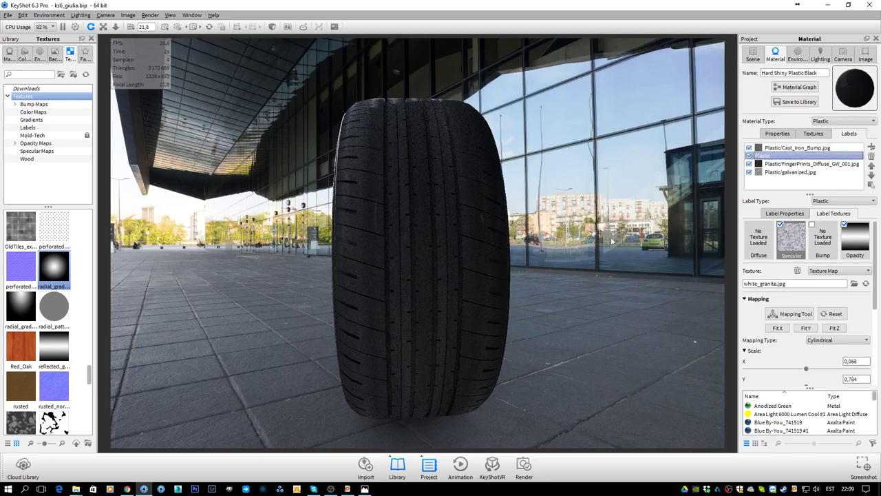
left_click_drag(461, 164, 448, 254)
scroll(439, 208, "up", 5)
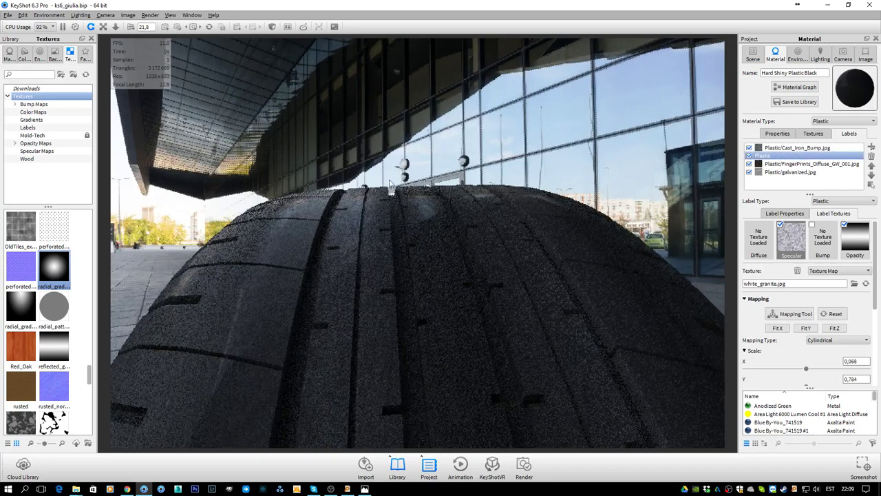
left_click_drag(407, 185, 474, 199)
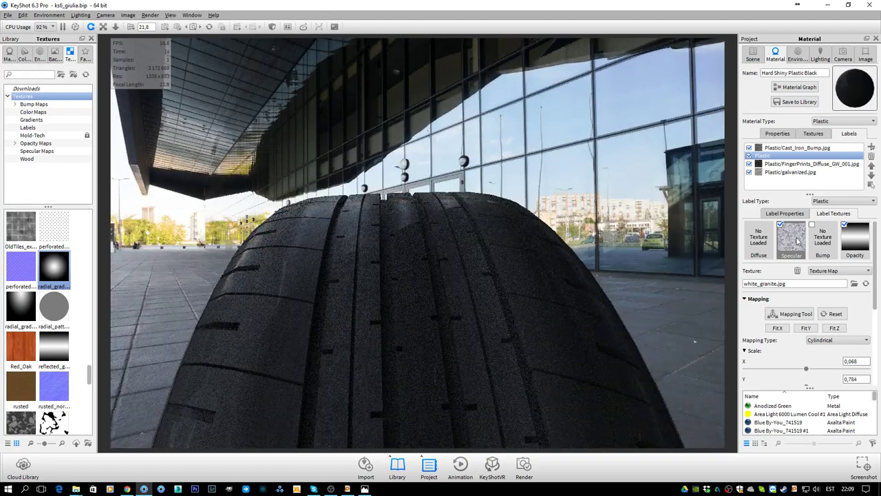
left_click(862, 236)
scroll(850, 282, "down", 5)
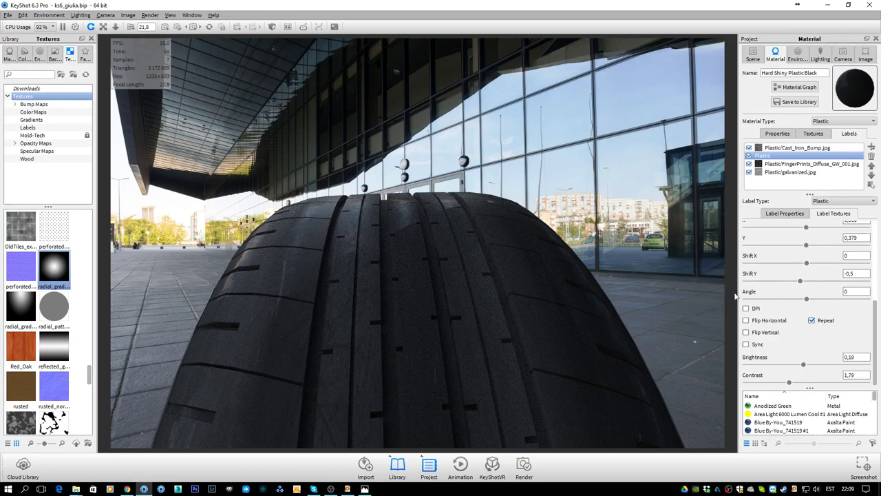
left_click_drag(528, 220, 545, 207)
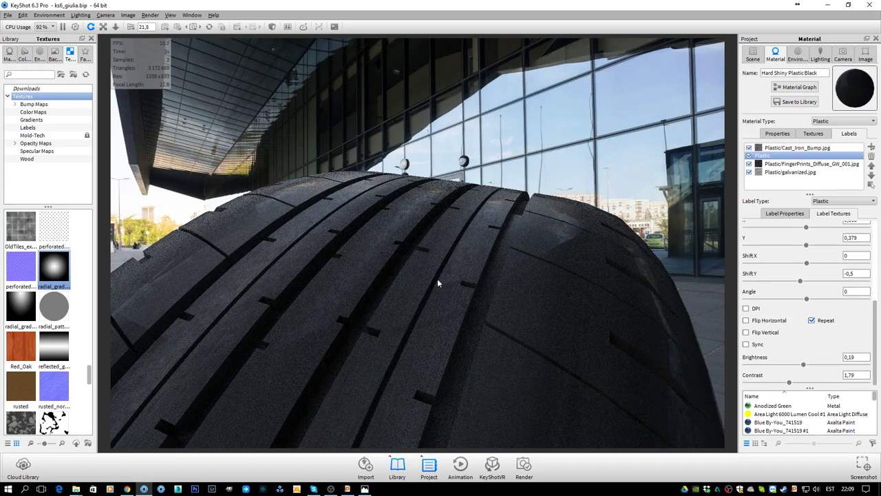
left_click_drag(386, 273, 372, 259)
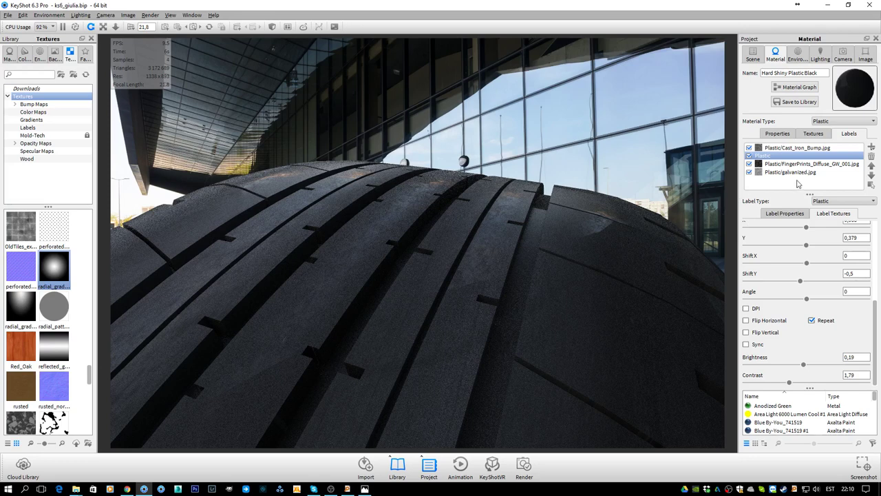
Inspect the FingerPrints_Diffuse_GW_001.jpg label's Diffuse texture and its cylindrical mapping around the wheel with the Mapping Tool.
scroll(829, 262, "up", 5)
left_click(835, 165)
left_click(797, 167)
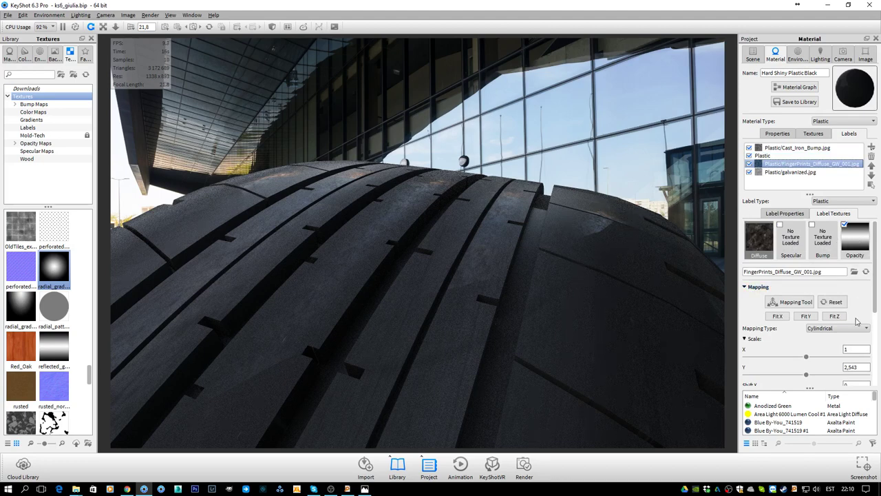
left_click(792, 307)
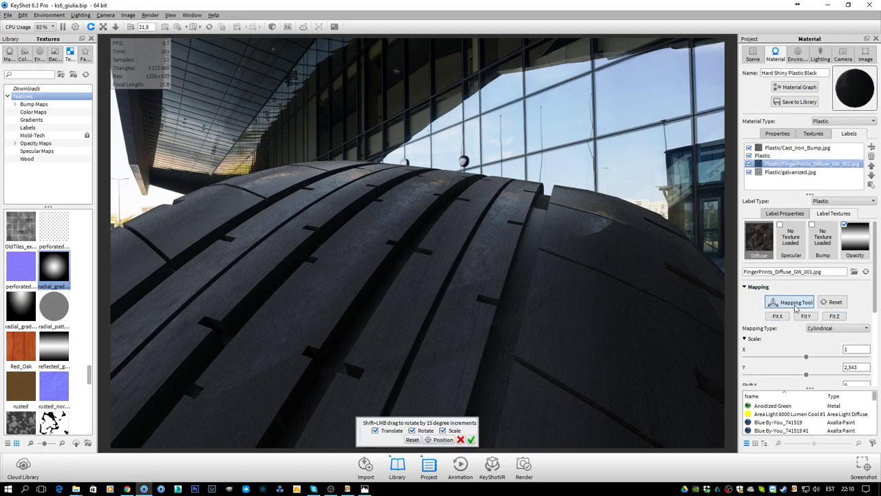
scroll(503, 284, "down", 5)
left_click_drag(571, 289, 566, 334)
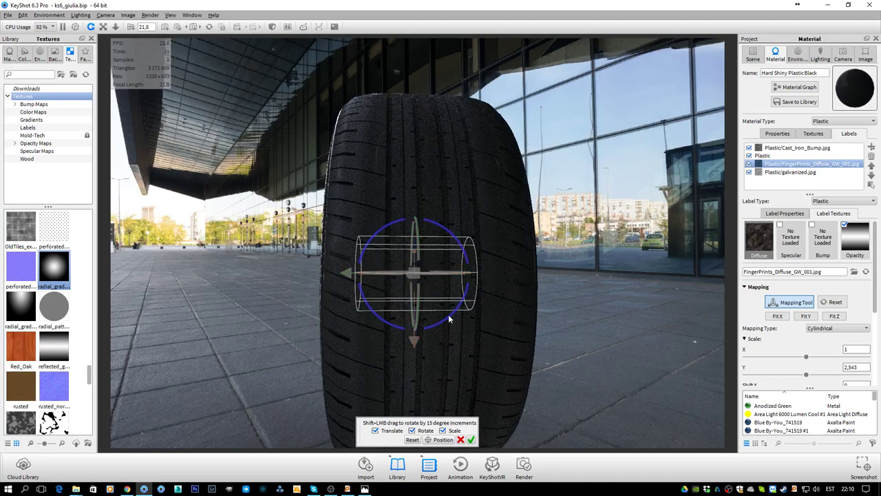
left_click_drag(404, 390, 535, 355)
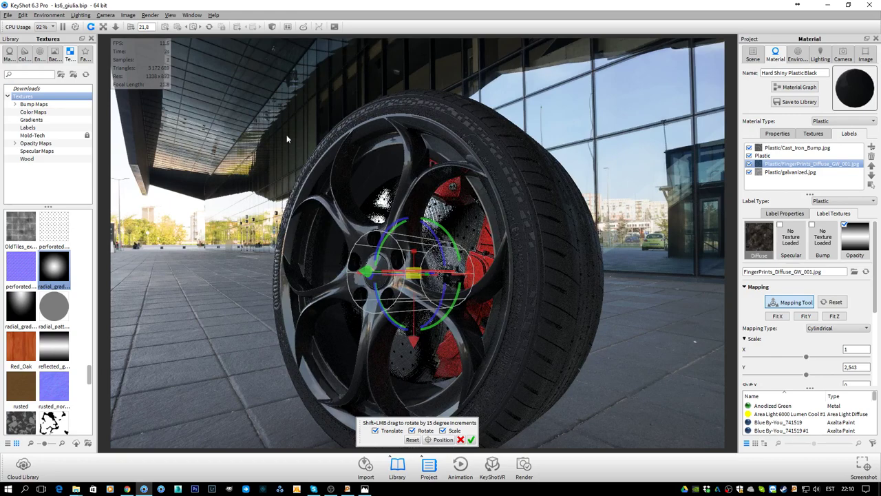
left_click_drag(591, 332, 475, 330)
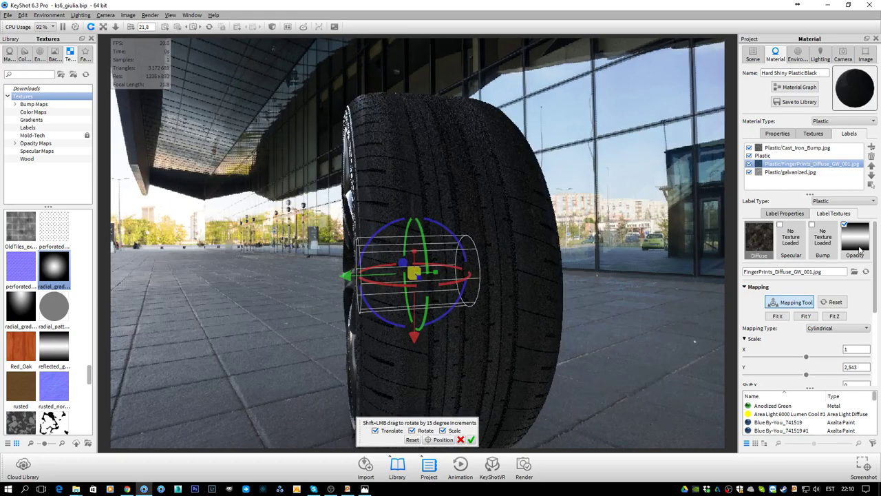
Disable the FingerPrints_Diffuse_GW_001.jpg label's reflected_gradient Opacity map to examine the tread without it, and enable the map again.
left_click(860, 248)
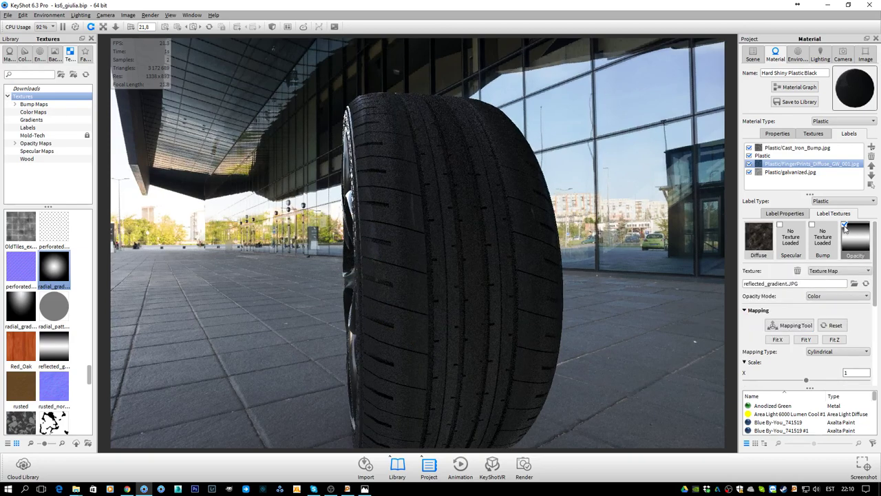
left_click(844, 226)
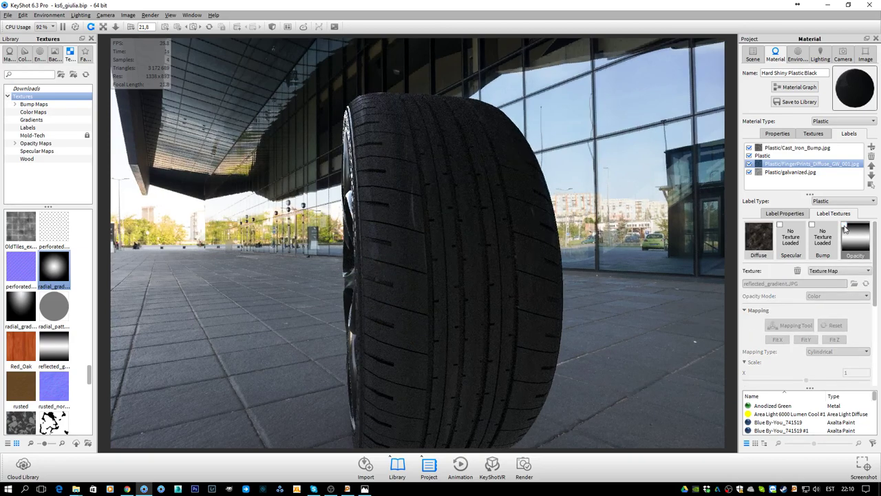
left_click_drag(585, 215, 508, 212)
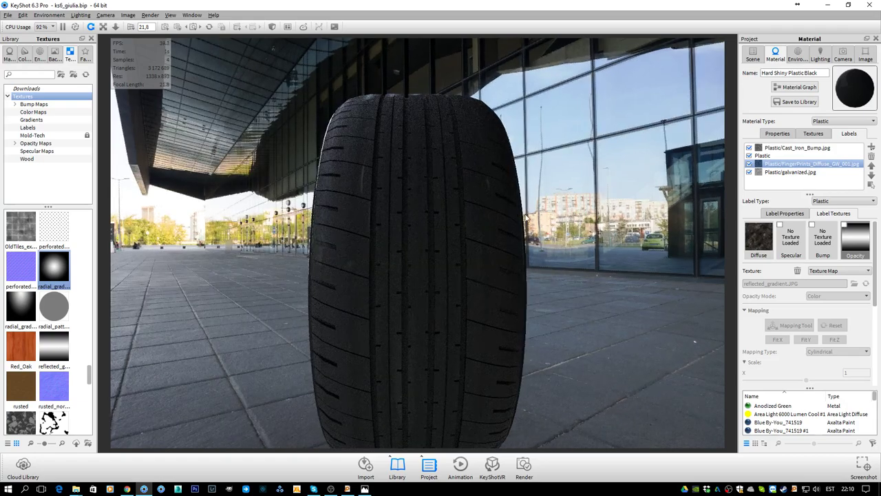
left_click_drag(337, 236, 435, 230)
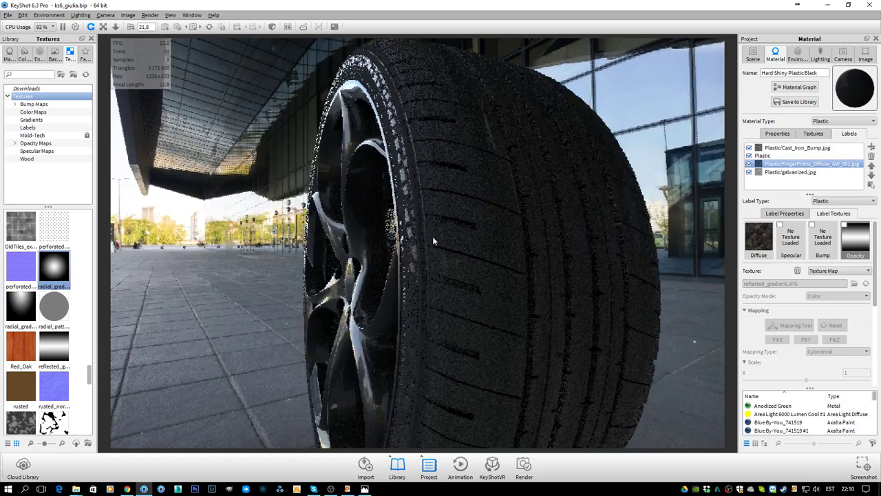
left_click_drag(580, 249, 345, 111)
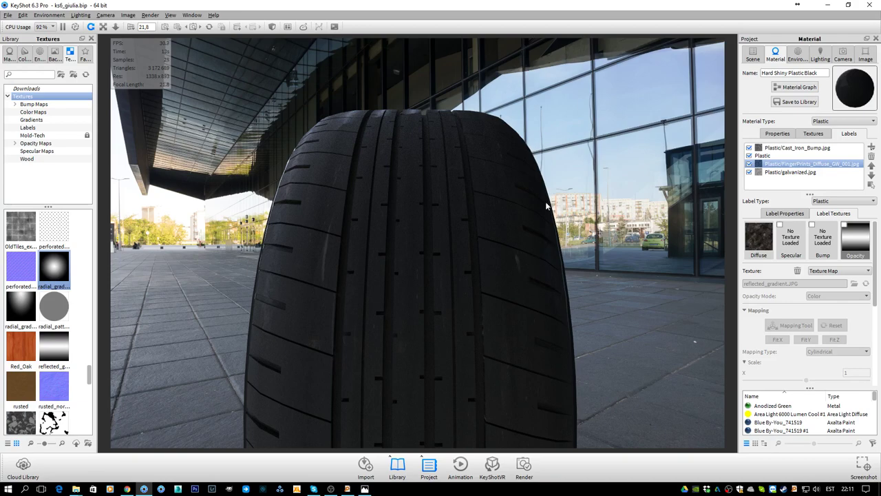
left_click(845, 223)
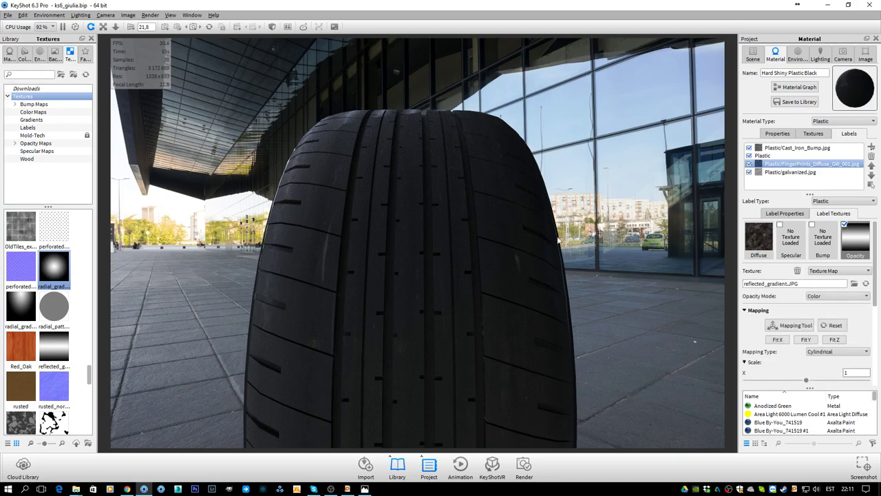
Examine the tyre's tread, shoulders and sidewall from several angles and distances with the fingerprint label's Opacity map active.
mouse_move(416, 216)
left_mouse_down()
mouse_move(431, 215)
mouse_move(423, 213)
left_mouse_up()
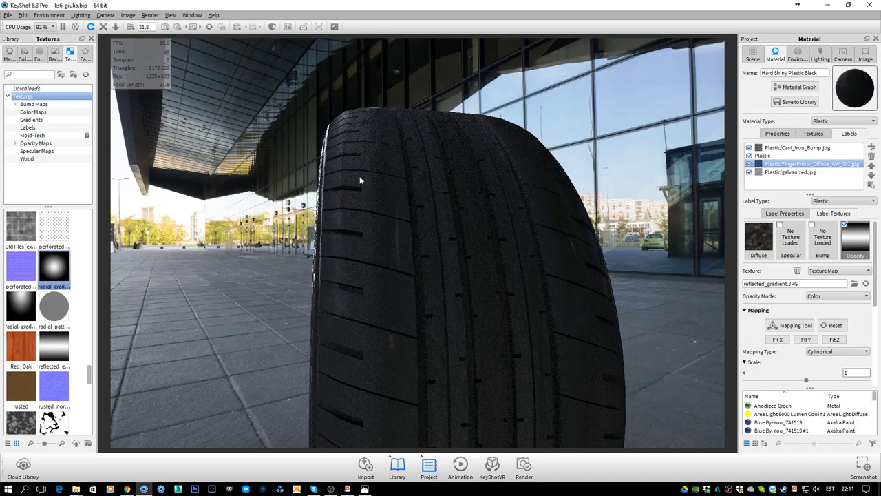
left_click_drag(347, 166, 340, 223)
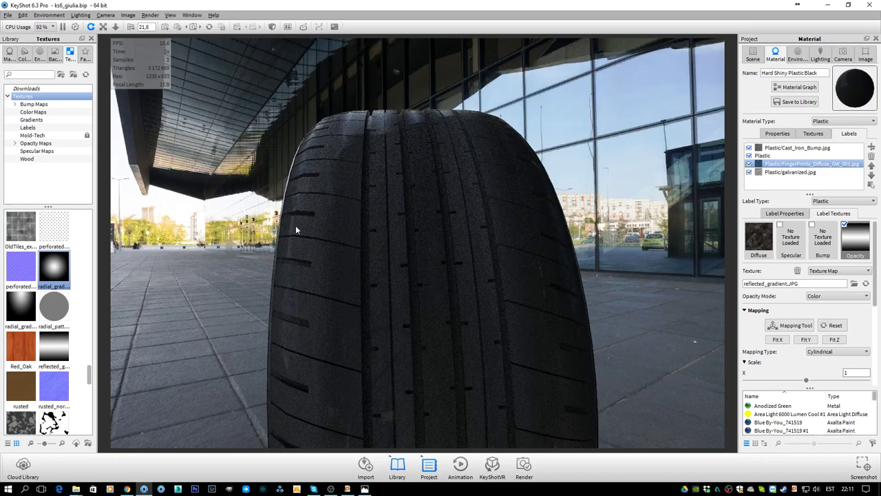
left_click_drag(303, 228, 476, 157)
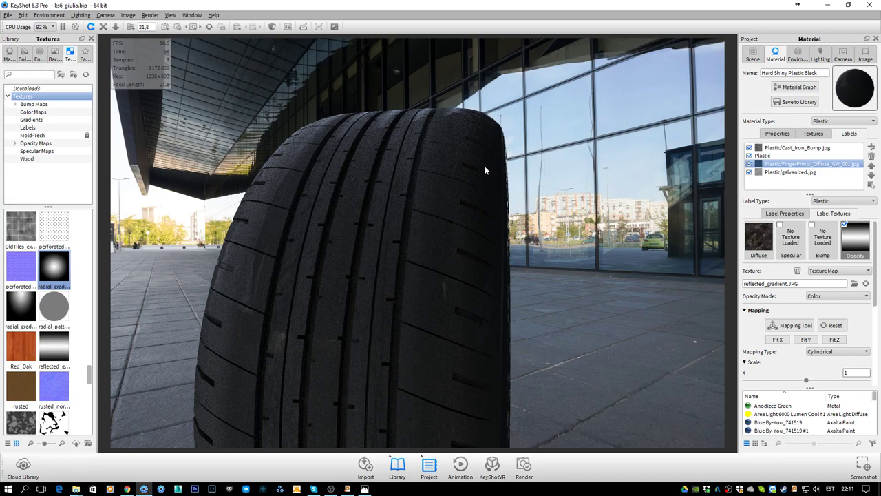
left_click_drag(505, 188, 394, 141)
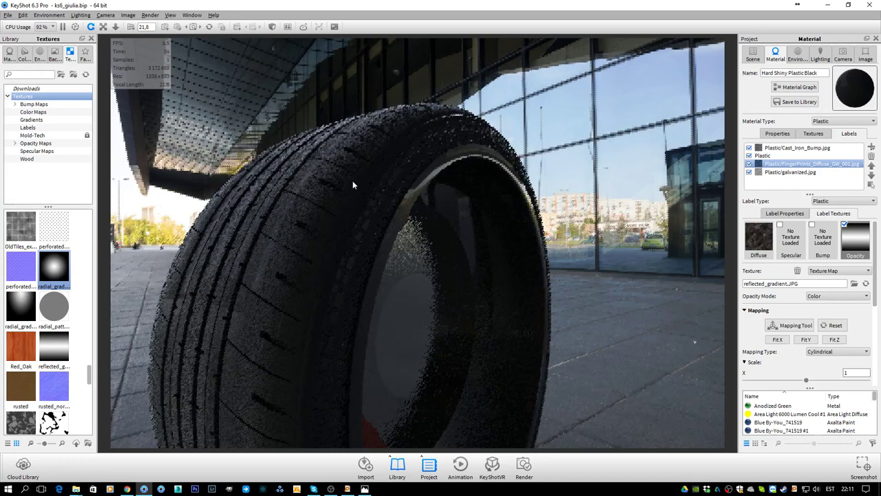
left_click_drag(335, 187, 411, 186)
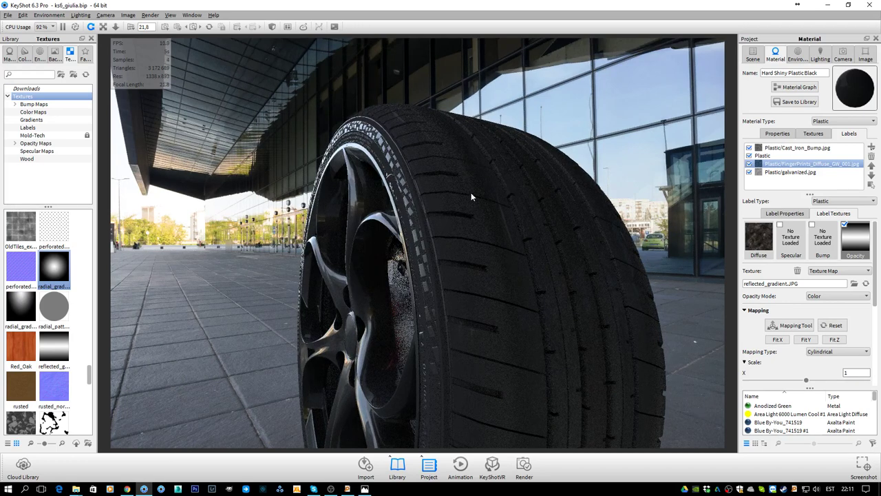
left_click_drag(464, 202, 380, 256)
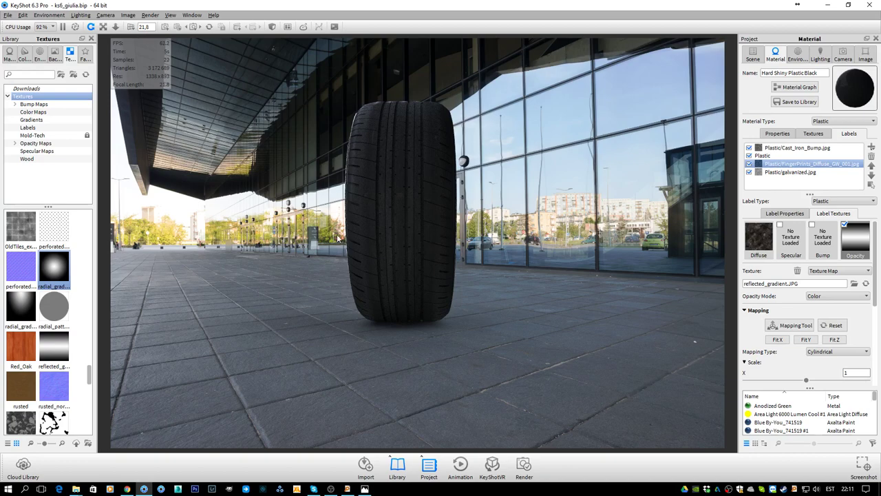
left_click_drag(309, 242, 442, 252)
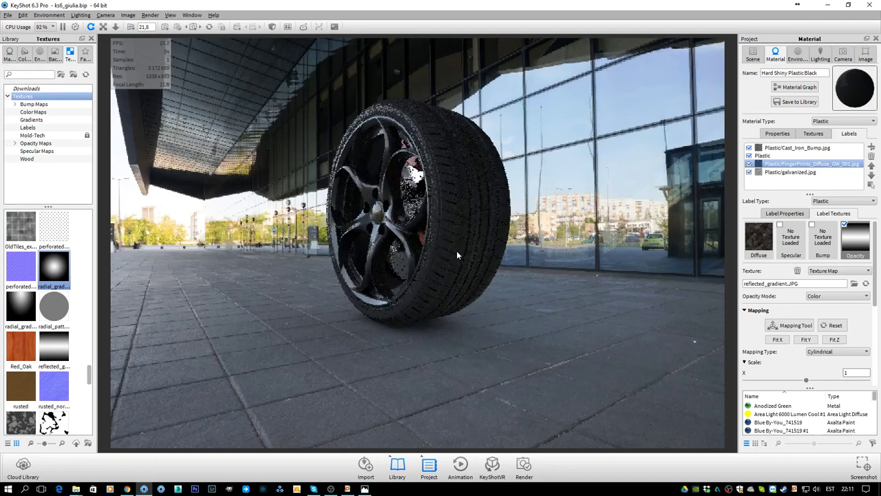
left_click_drag(454, 220, 434, 196)
scroll(435, 194, "up", 3)
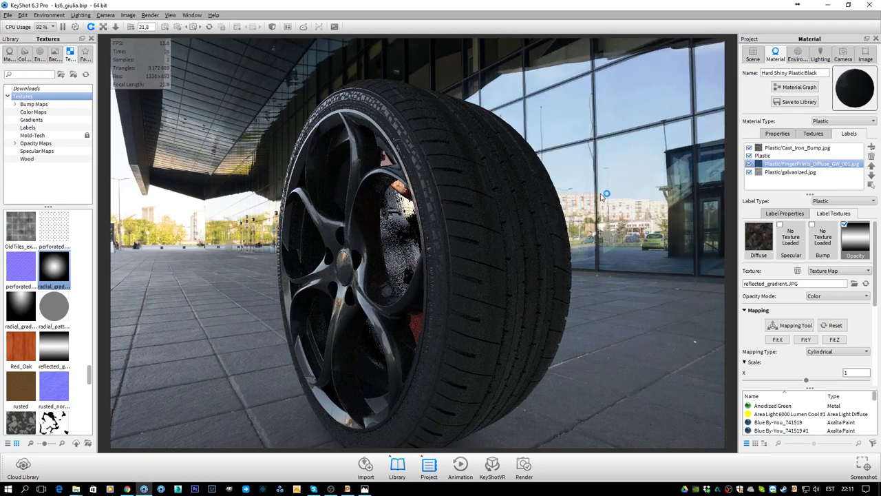
left_click_drag(596, 199, 538, 237)
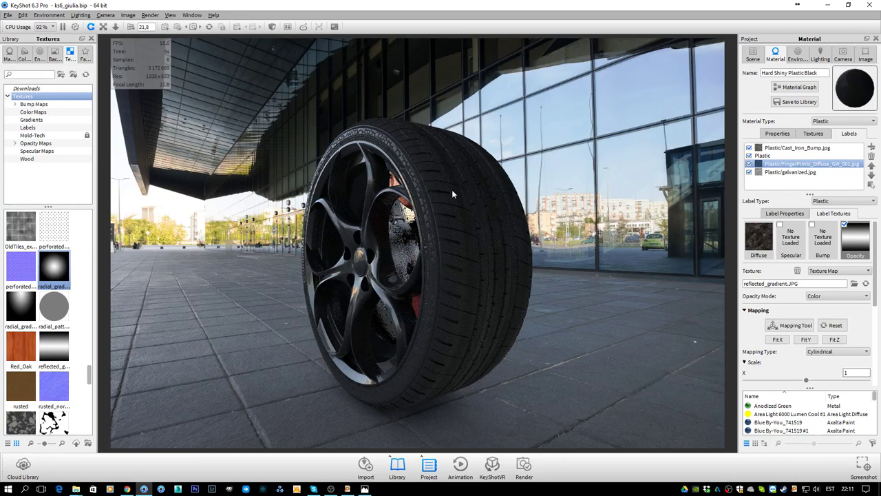
Review the tyre material's properties, Bump texture settings and label layers, ending with the Cast_Iron_Bump.jpg label.
left_click(779, 135)
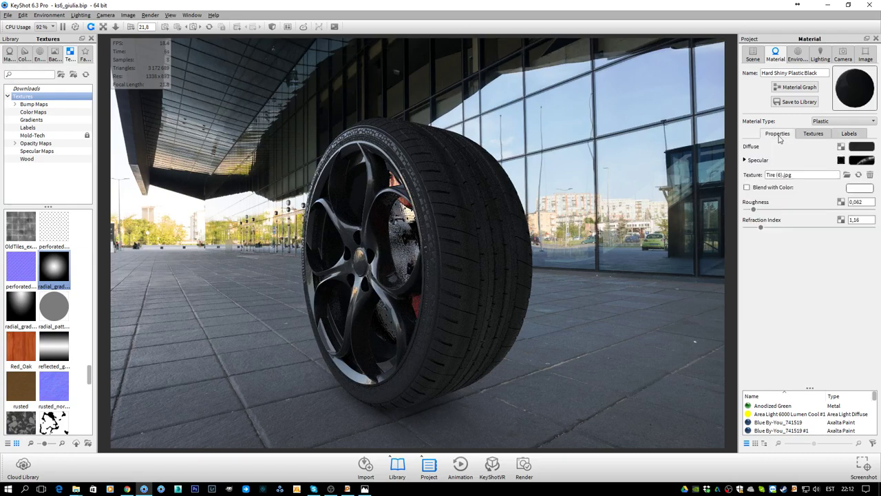
left_click(813, 134)
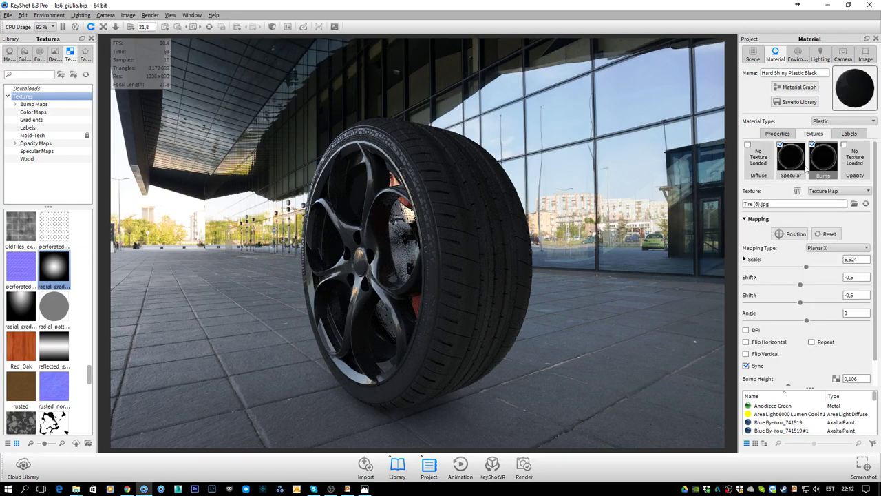
scroll(833, 286, "down", 1)
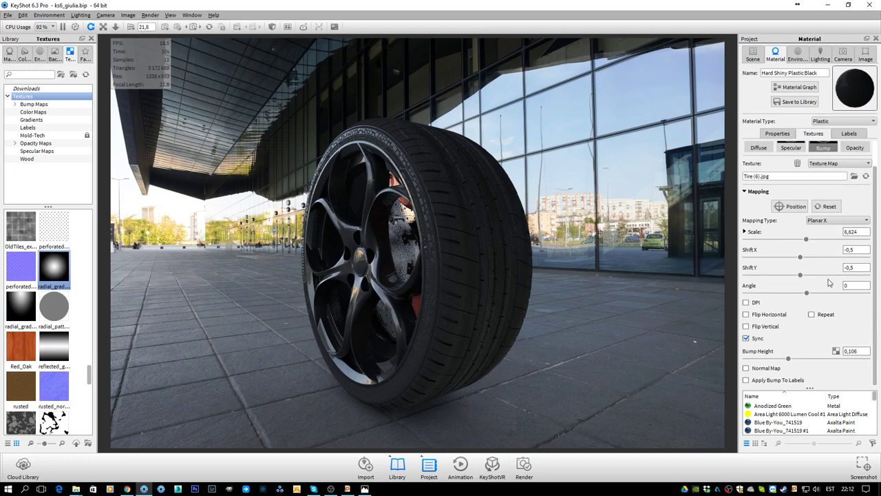
scroll(791, 259, "up", 1)
left_click(849, 134)
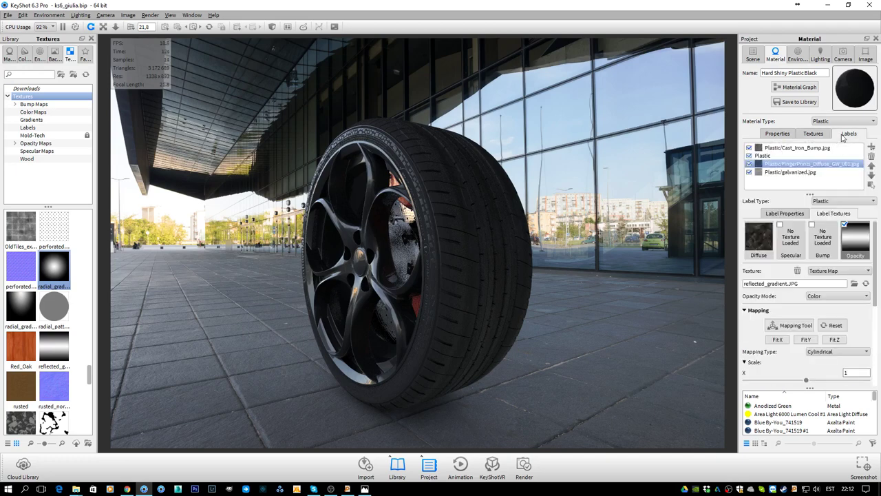
scroll(806, 262, "down", 2)
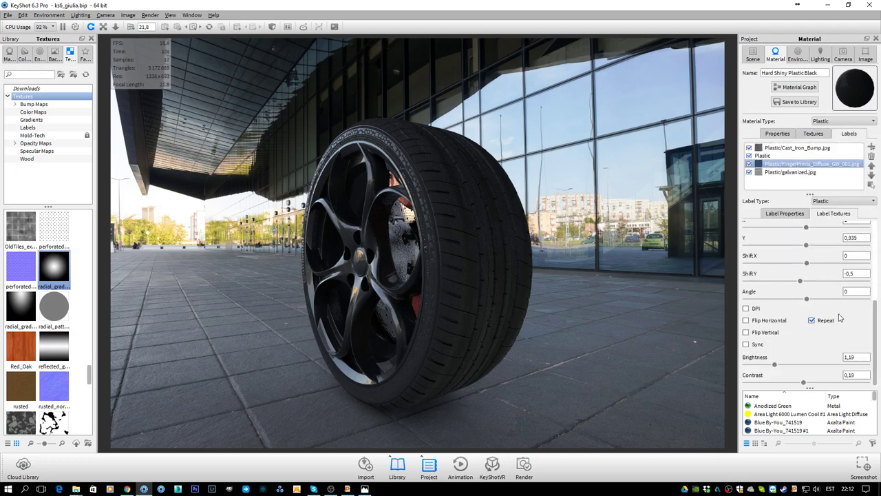
scroll(839, 286, "up", 3)
left_click(792, 173)
left_click(791, 164)
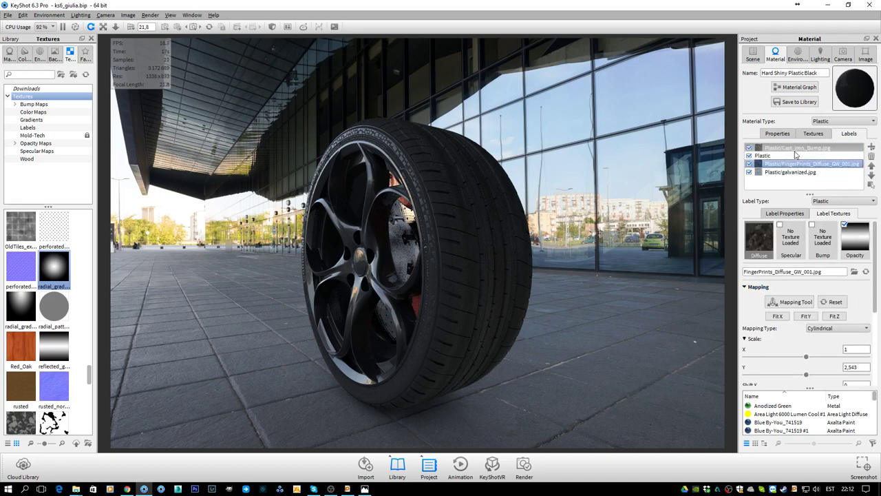
left_click(795, 149)
left_click_drag(523, 325, 413, 305)
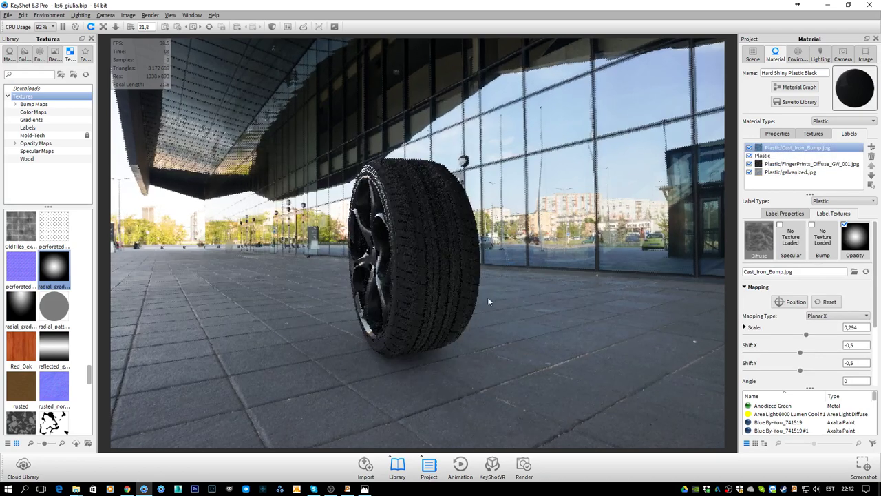
Collapse the four wheel groups, the Alfa_Giulia group and the quadrifoligo rear lights group in the scene tree.
left_click(754, 55)
left_click(766, 150)
left_click(766, 151)
scroll(574, 215, "down", 3)
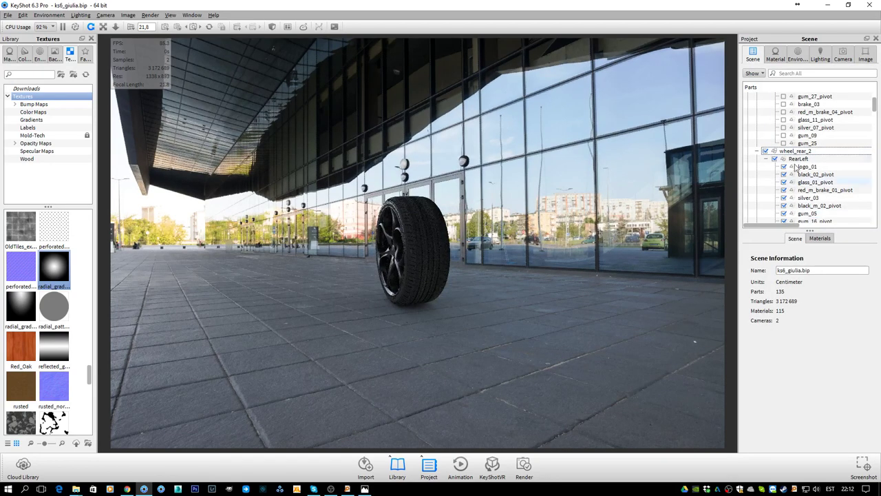
scroll(792, 137, "up", 5)
left_click(757, 104)
left_click(756, 112)
left_click(757, 120)
left_click(757, 128)
left_click(757, 135)
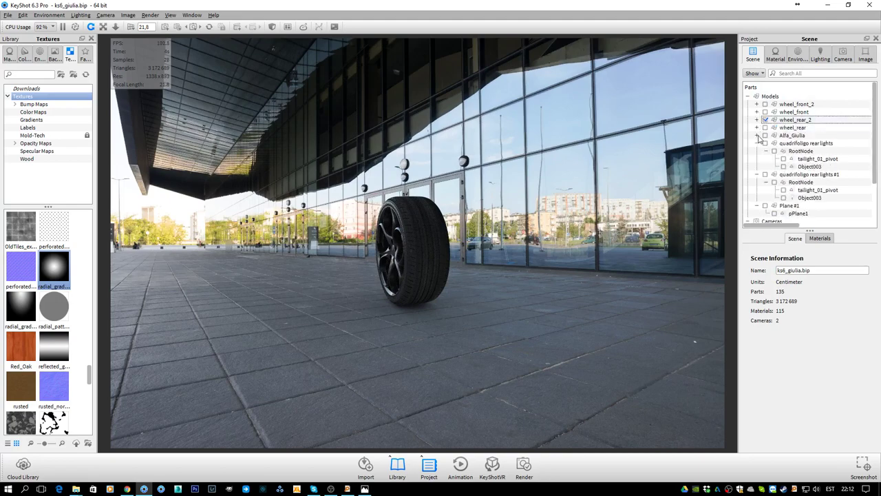
left_click(757, 143)
Show the Alfa_Giulia body together with the wheel_rear, wheel_front and wheel_front_2 models, keeping wheel_rear_2 shown.
left_click(765, 135)
left_click(766, 127)
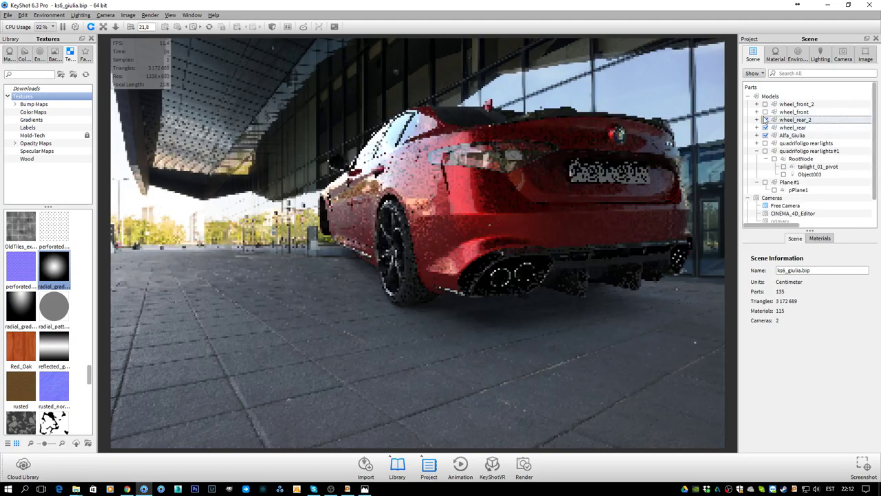
left_click(766, 112)
left_click(766, 104)
left_click(766, 120)
Show the quadrifoligo rear lights #1 group inside the car's rear lamps, and clear the selection for a close view of the left lamp.
left_click_drag(536, 285, 487, 277)
scroll(488, 277, "up", 5)
middle_click_drag(500, 313, 498, 278)
left_click(477, 264)
scroll(812, 159, "down", 5)
left_click(757, 143)
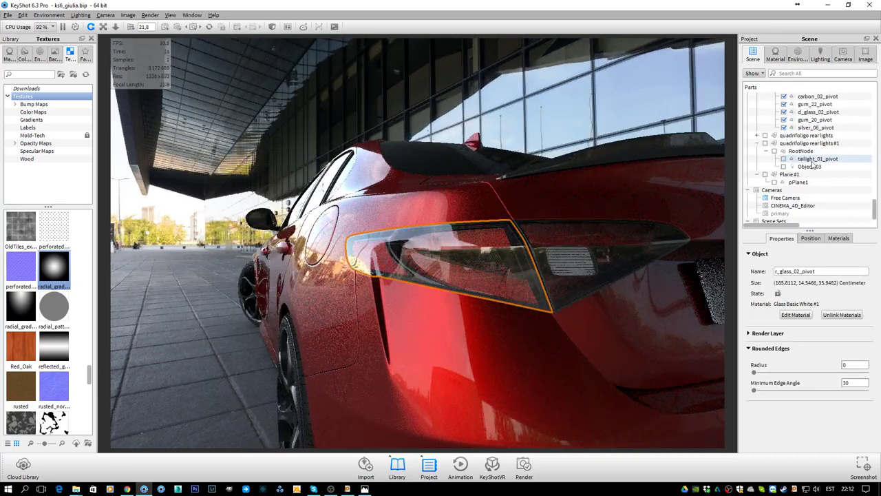
left_click(798, 145)
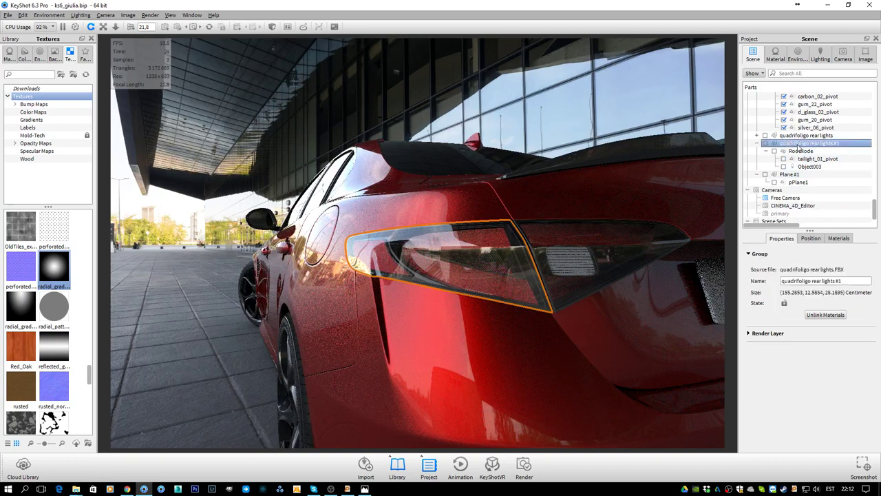
left_click(765, 143)
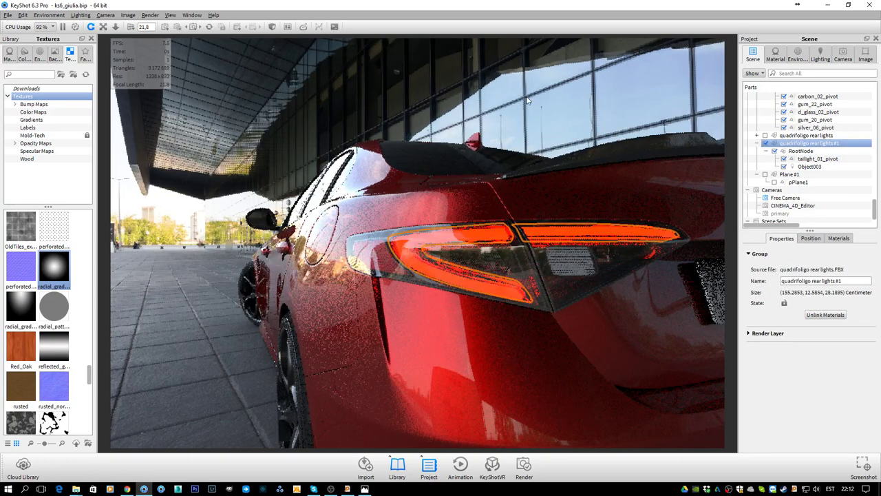
scroll(499, 247, "up", 4)
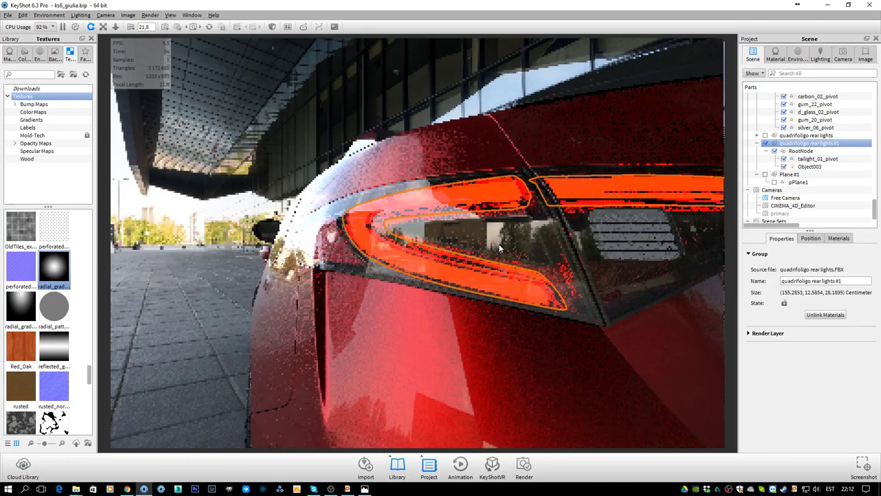
scroll(499, 247, "up", 2)
left_click(243, 172)
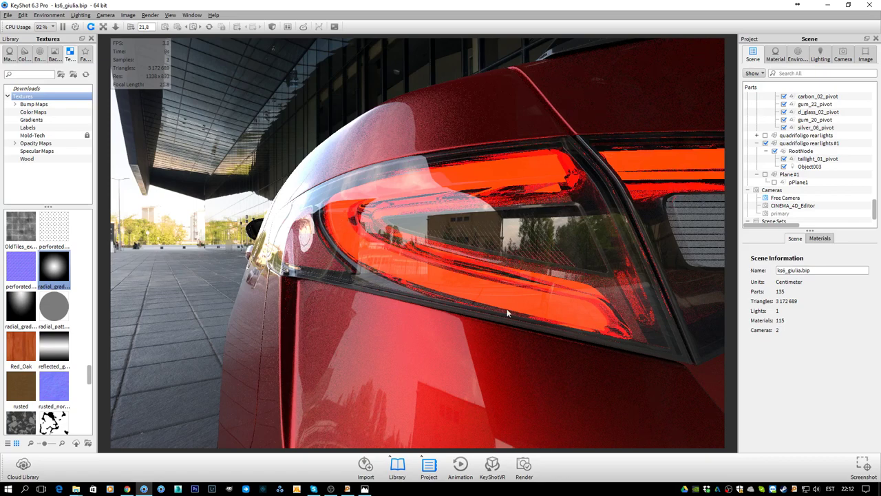
Hide the quadrifoligo rear lights #1 group, show the quadrifoligo rear lights group in its place and select it.
left_click(765, 143)
left_click(765, 136)
left_click(790, 136)
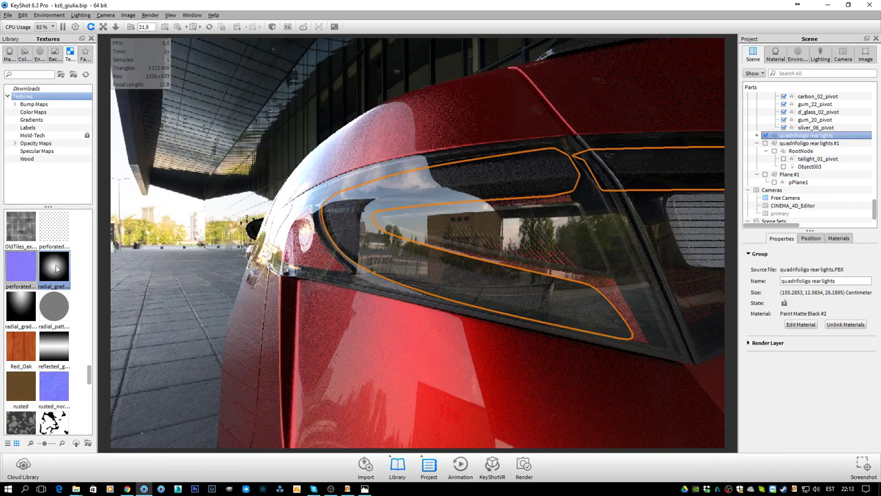
Search the material library for "emiss" and apply Emissive Cool to the quadrifoligo rear lights group.
left_click(31, 74)
type("area")
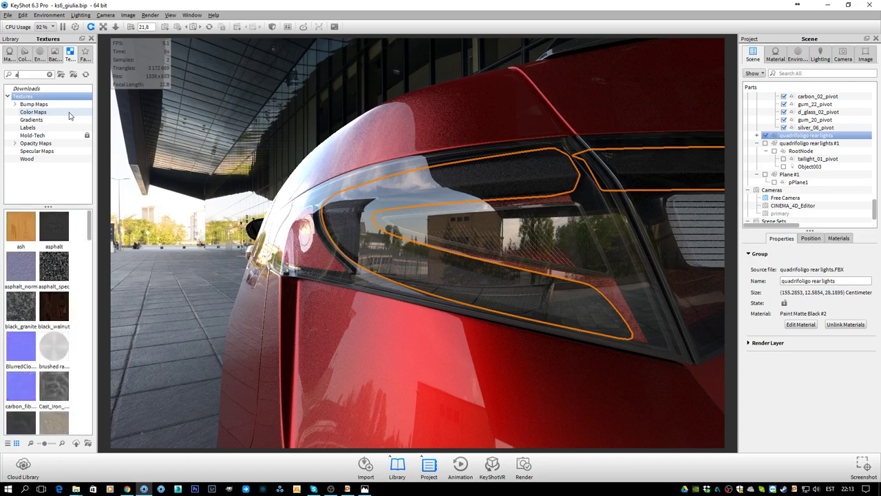
left_click(10, 56)
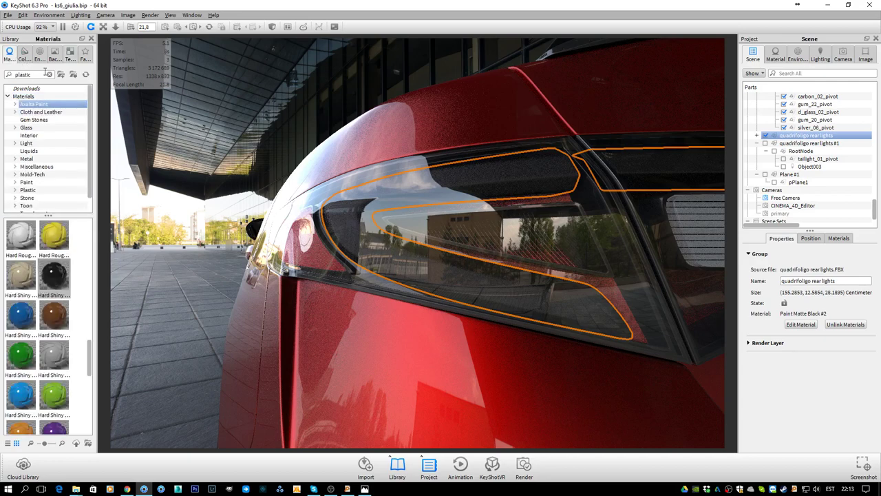
left_click(49, 74)
type("emissi")
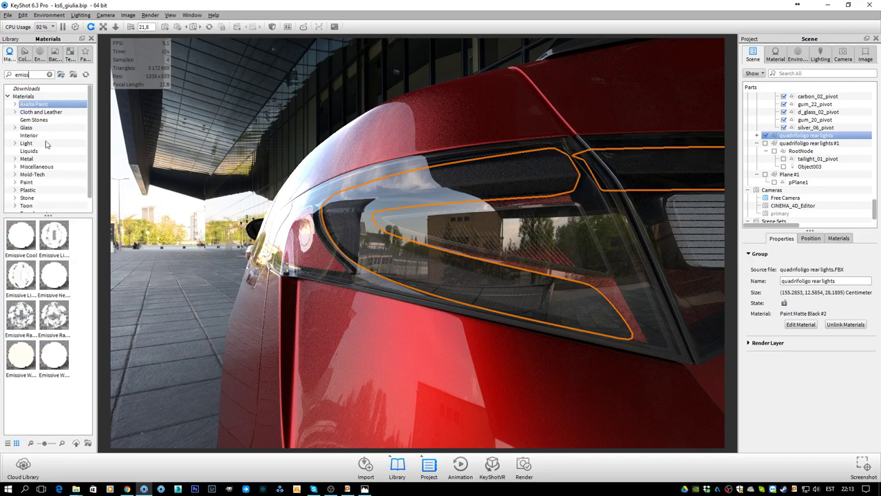
left_click_drag(21, 236, 871, 52)
Edit the rear lights' Emissive Cool material and set its colour to red, RGB 255, 0, 4.
right_click(808, 135)
mouse_move(814, 143)
left_click(757, 145)
left_click(858, 164)
left_click_drag(856, 83, 854, 133)
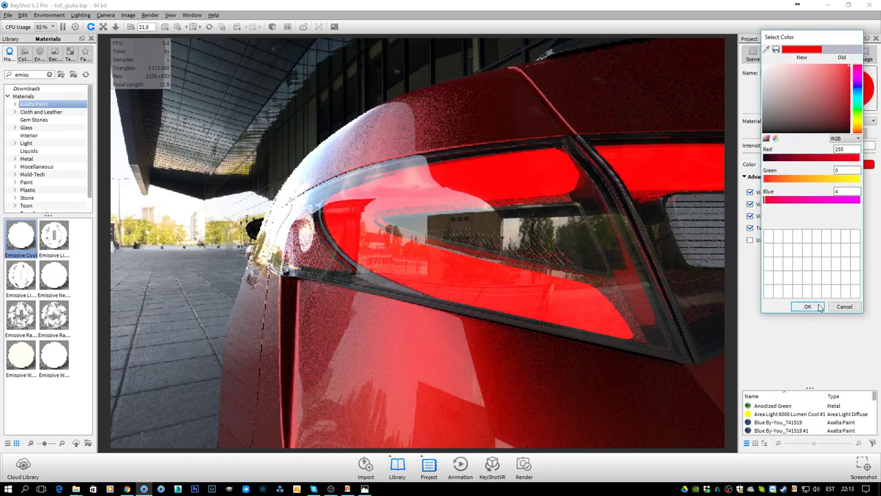
left_click(808, 307)
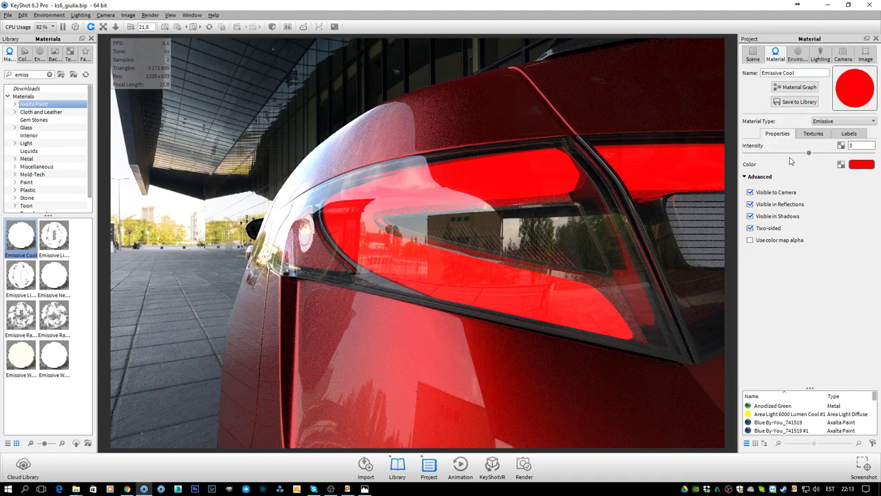
Search the material library for "area" and apply Area Light 6000 Lumen Cool to the quadrifoligo rear lights group.
left_click(49, 75)
type("area")
left_click_drag(21, 235, 814, 194)
left_click(752, 52)
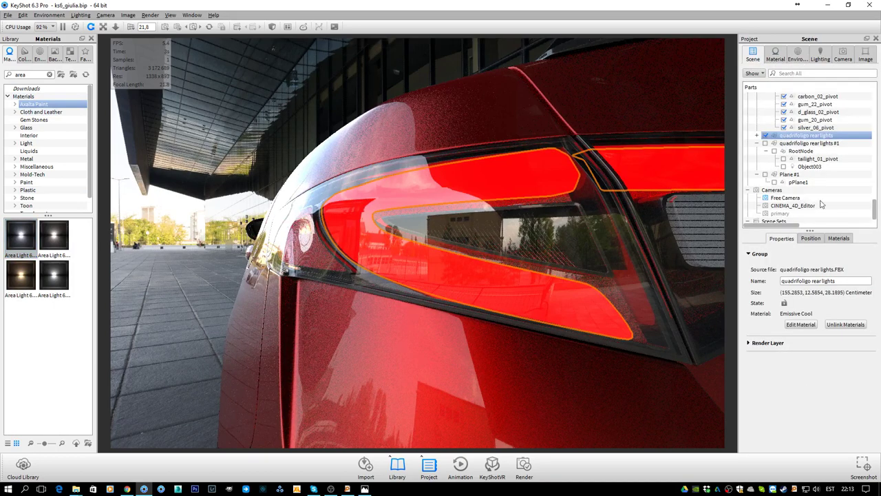
left_click_drag(21, 235, 789, 140)
Edit the rear lights' area light material and set its colour to a dark red, checking the lamps from behind.
right_click(789, 138)
mouse_move(820, 142)
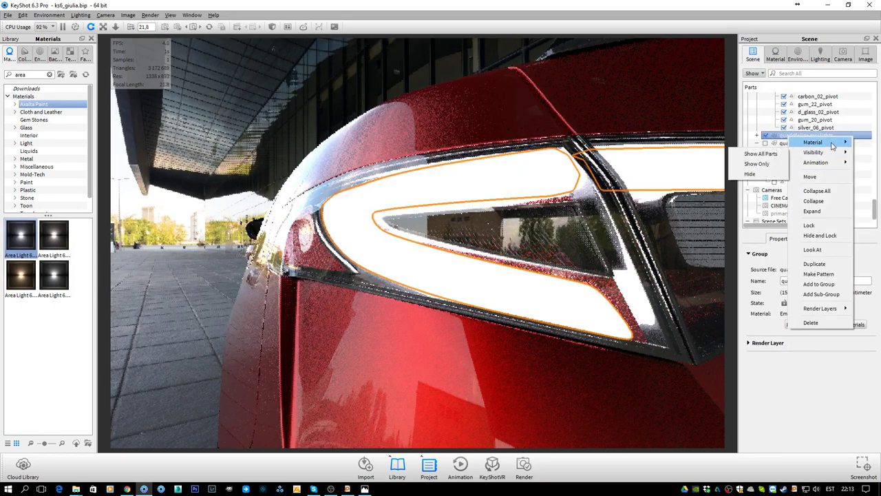
left_click(768, 145)
left_click(867, 146)
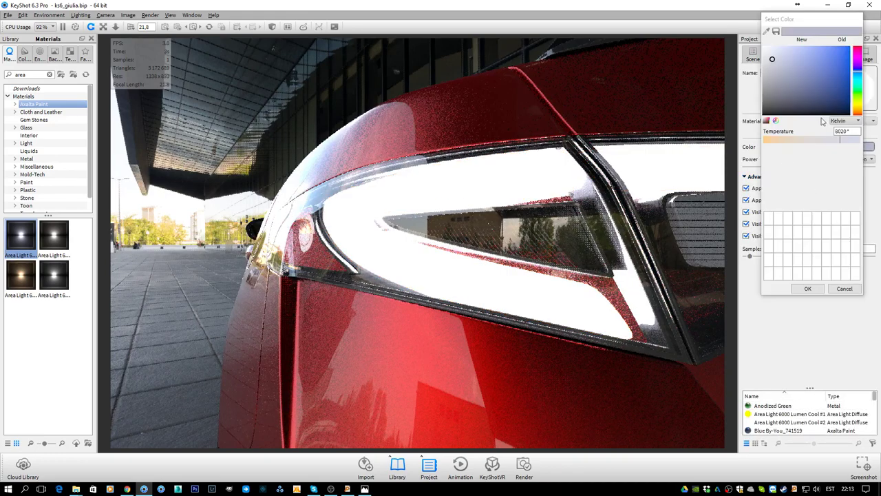
left_click(847, 47)
left_click(858, 50)
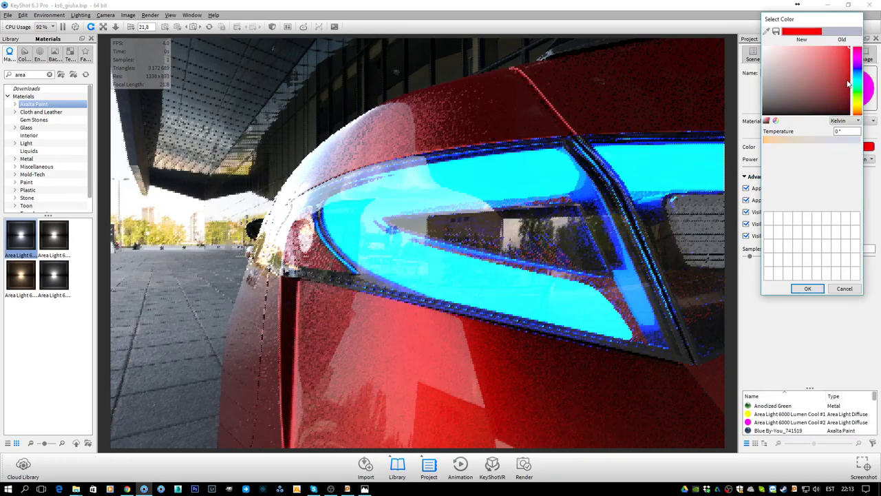
mouse_move(848, 84)
left_mouse_down()
mouse_move(862, 103)
mouse_move(861, 91)
left_mouse_up()
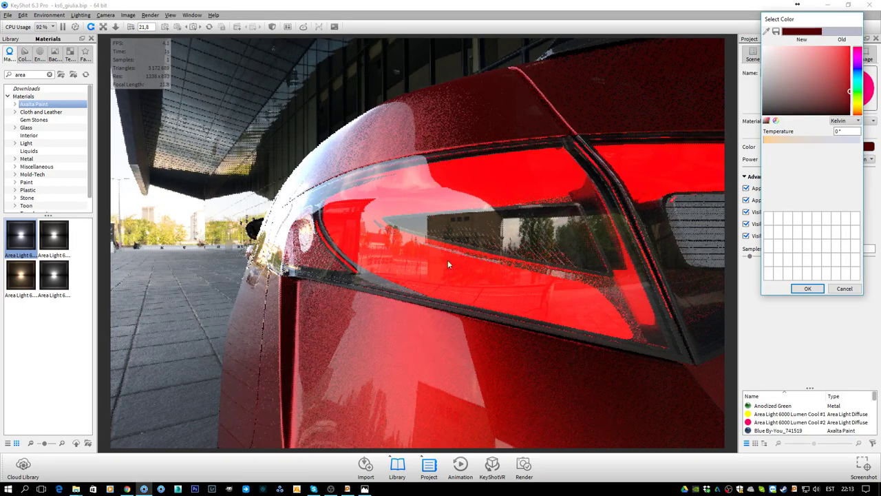
scroll(480, 270, "down", 5)
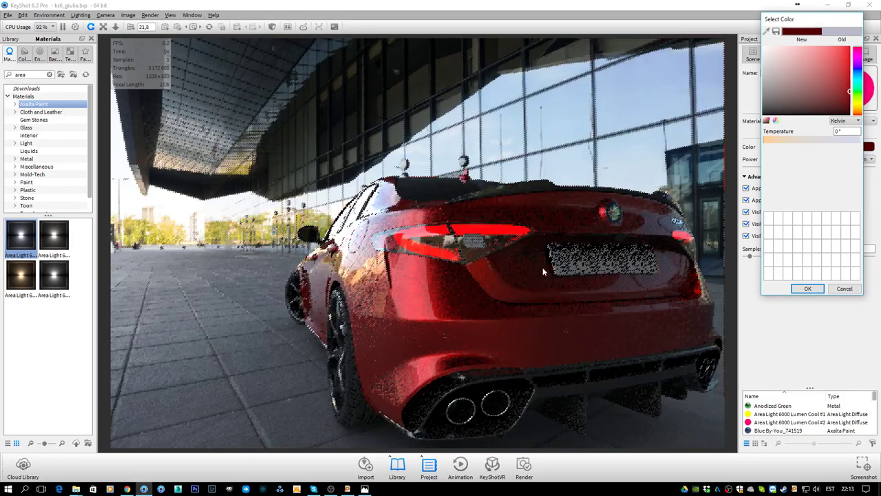
left_click_drag(541, 269, 498, 277)
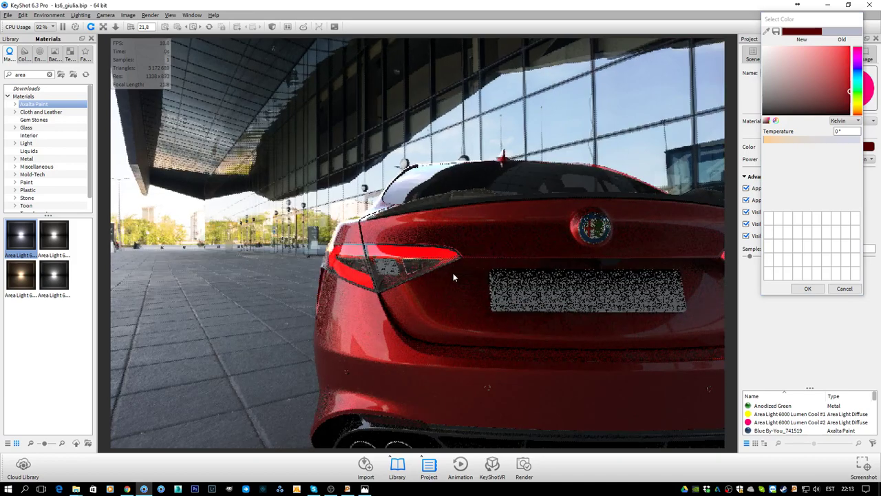
left_click(807, 288)
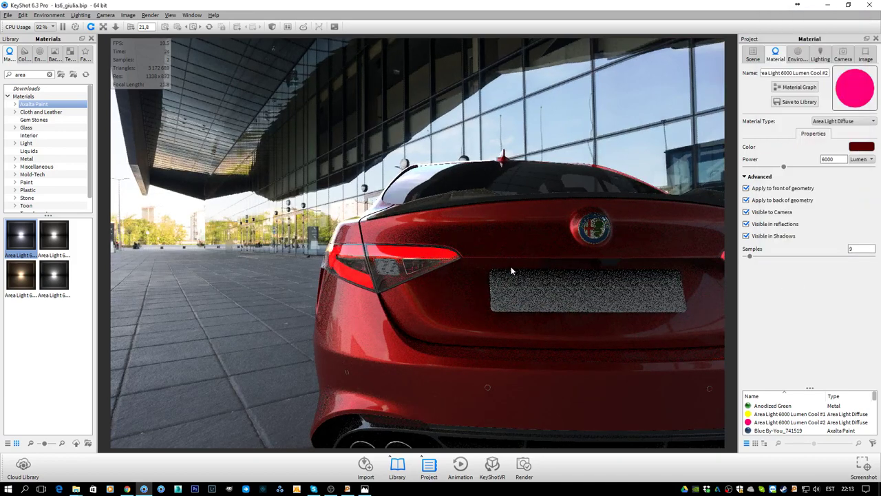
Examine the area-lit rear lamps up close and from behind, and switch to the primary camera to judge them in the backplate.
scroll(383, 273, "up", 5)
left_click_drag(384, 273, 425, 261)
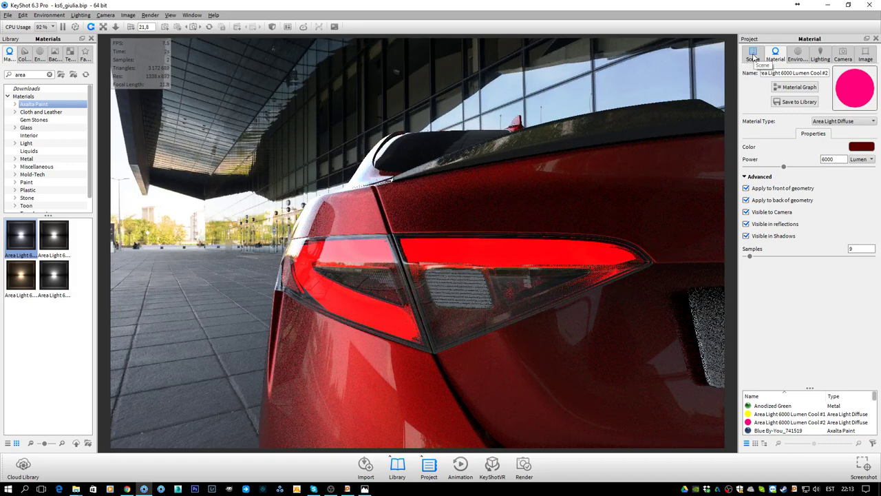
scroll(527, 206, "down", 5)
left_click(843, 59)
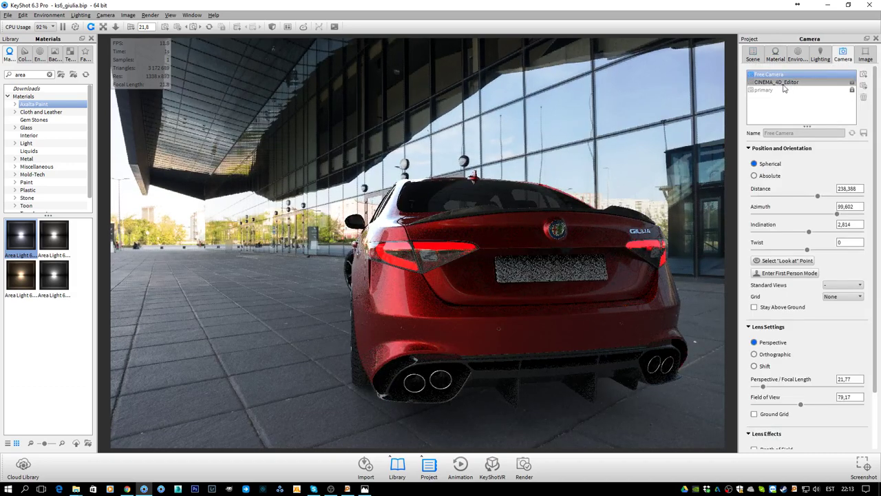
left_click(778, 91)
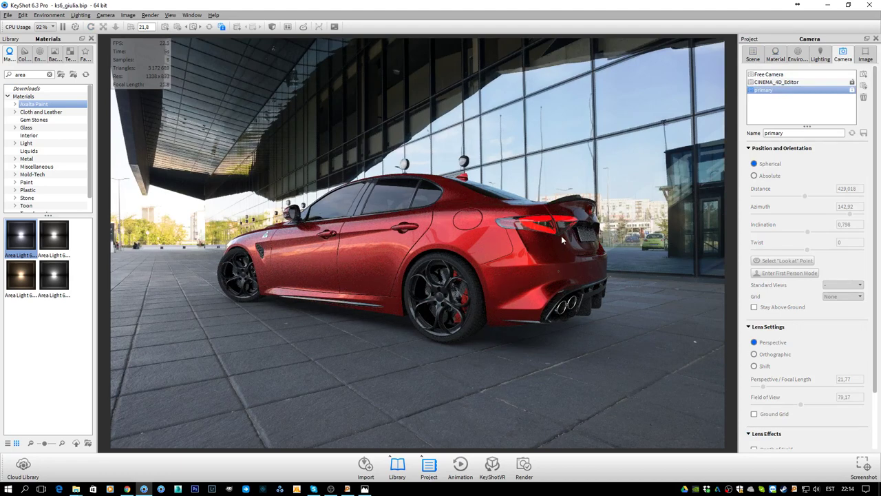
Hide the quadrifoligo rear lights group, show quadrifoligo rear lights #1 again and select its tailight_01_pivot part.
left_click(755, 55)
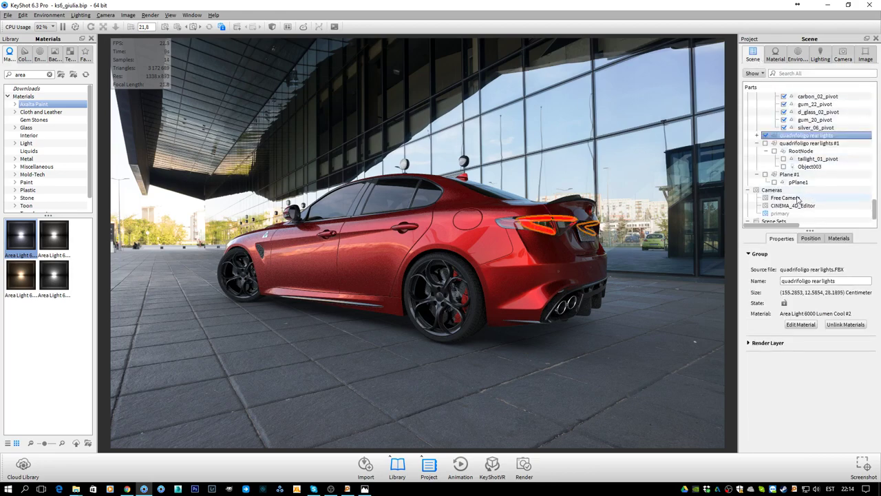
left_click(766, 136)
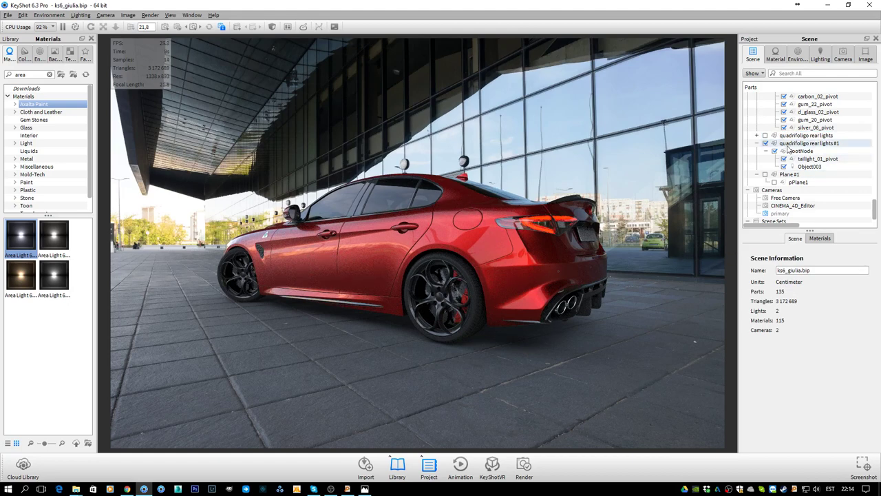
left_click(811, 160)
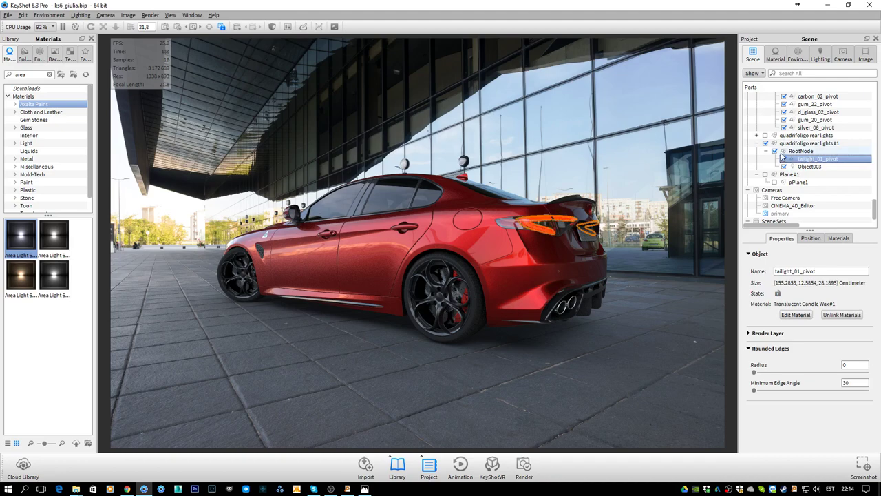
Switch to the Free Camera and examine the left rear lamp up close with nothing selected.
left_click(844, 58)
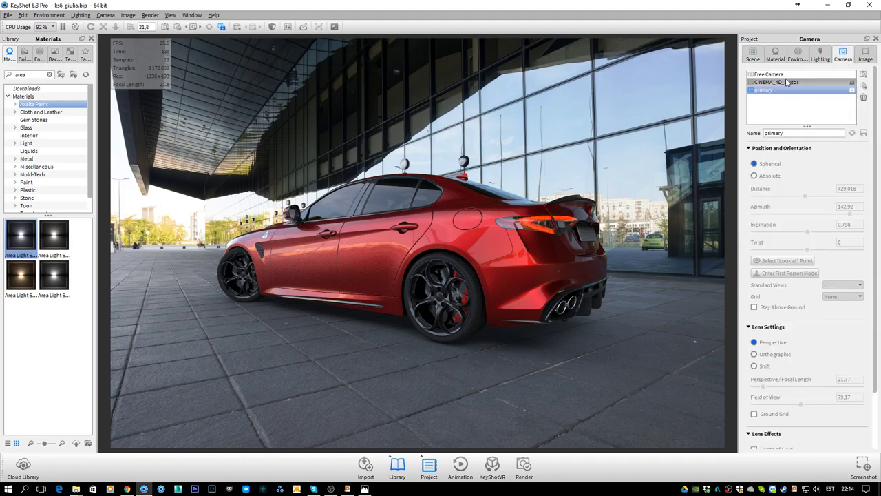
left_click(787, 75)
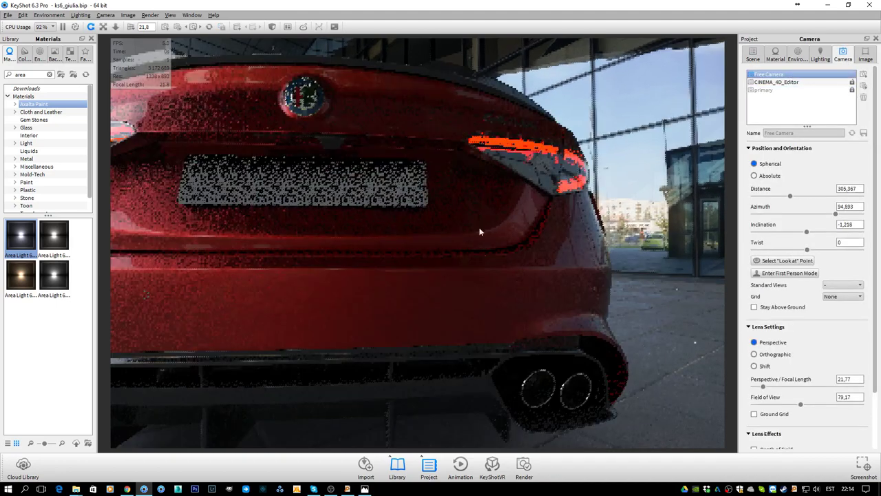
middle_click_drag(504, 232, 606, 296)
scroll(557, 316, "up", 2)
middle_click_drag(557, 316, 552, 279)
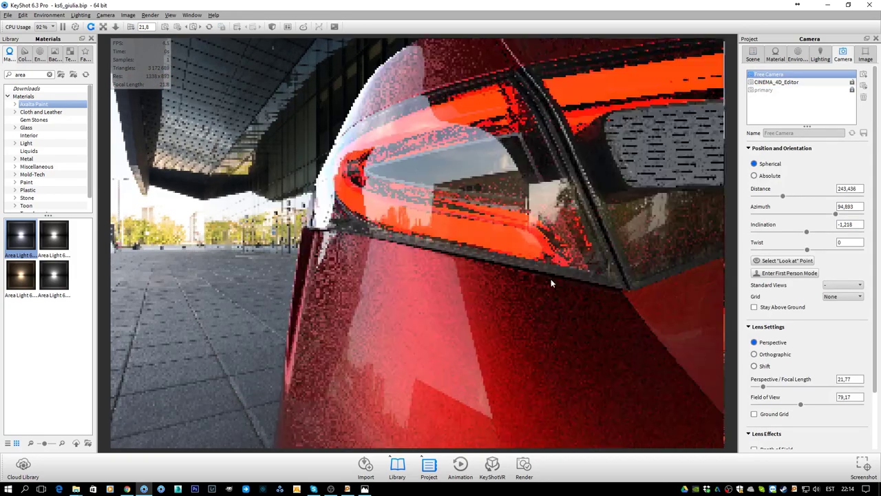
left_click_drag(552, 282, 524, 212)
left_click(752, 54)
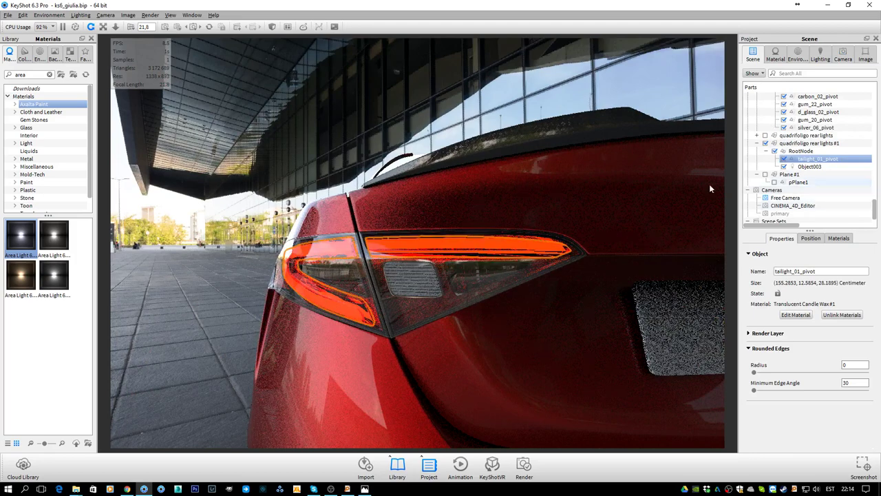
left_click(240, 195)
scroll(240, 195, "down", 3)
scroll(441, 256, "up", 3)
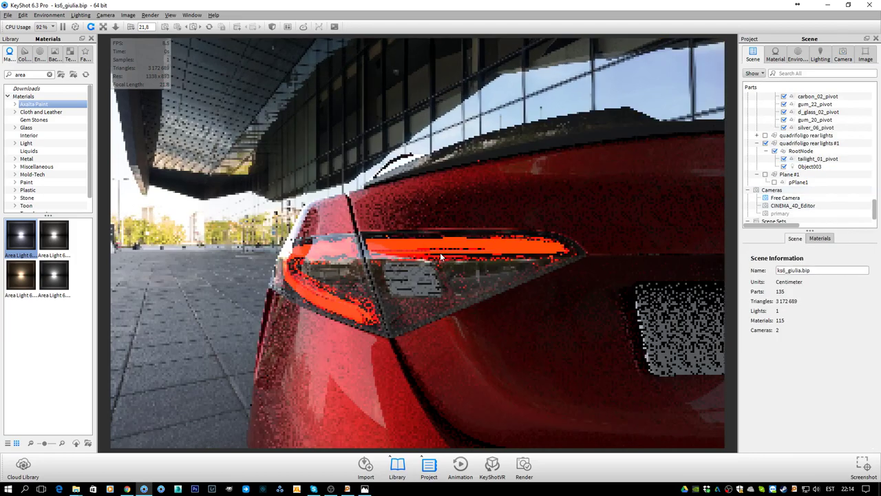
scroll(441, 249, "up", 2)
scroll(441, 247, "up", 2)
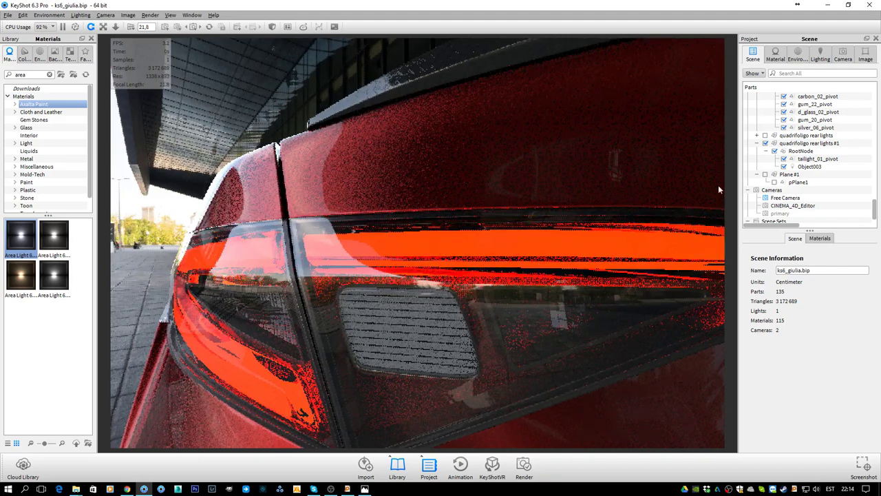
key("ctrl+z")
Hide tailight_01_pivot temporarily to inspect the Object003 light strip and its properties, and show tailight_01_pivot again.
left_click(783, 159)
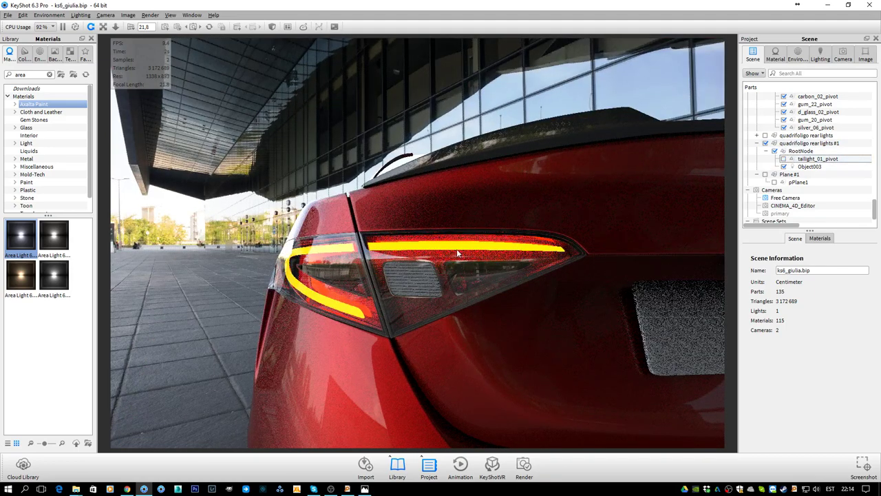
left_click(783, 159)
left_click(802, 167)
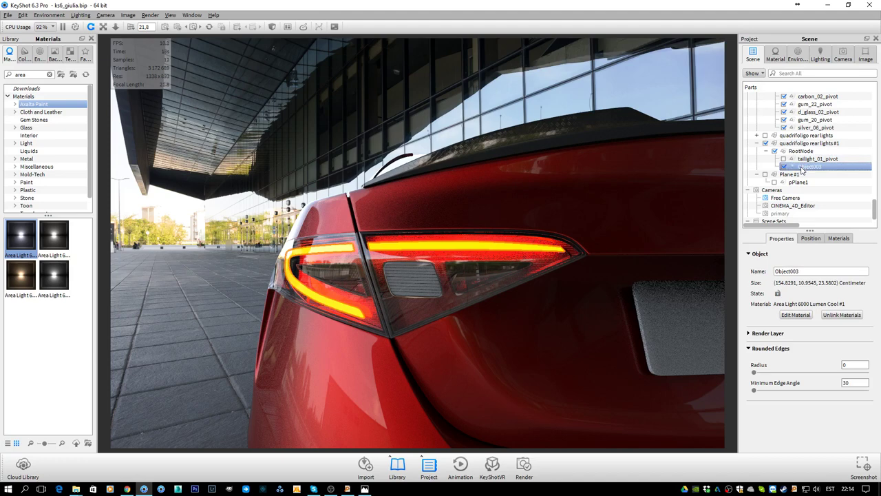
left_click(784, 159)
left_click(799, 160)
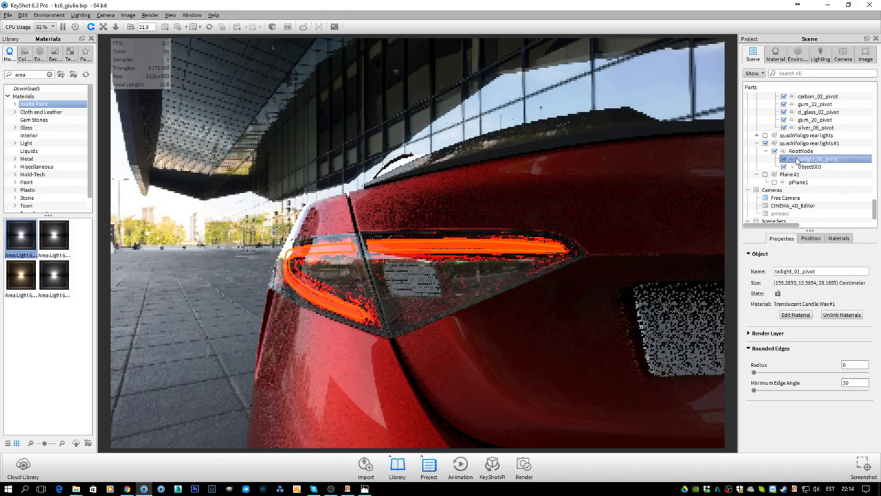
left_click(275, 139)
Open the tailight_01_pivot material for editing and review its Advanced material properties.
right_click(808, 162)
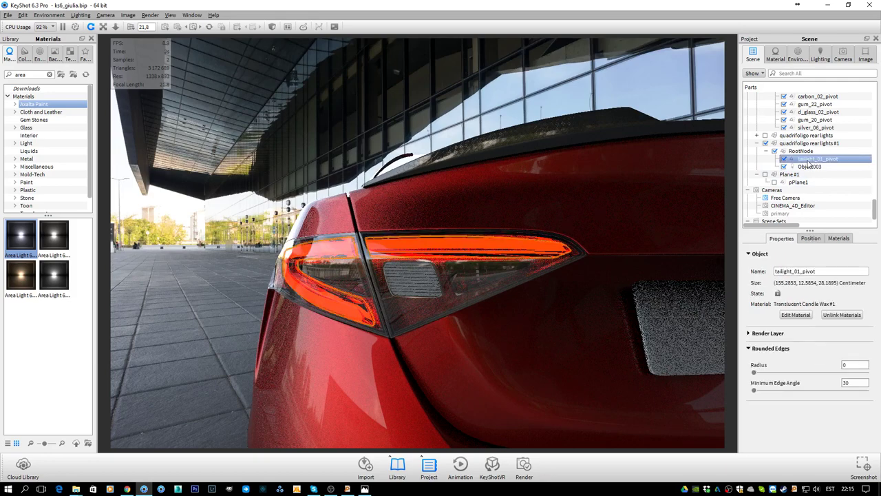
mouse_move(810, 167)
left_click(765, 168)
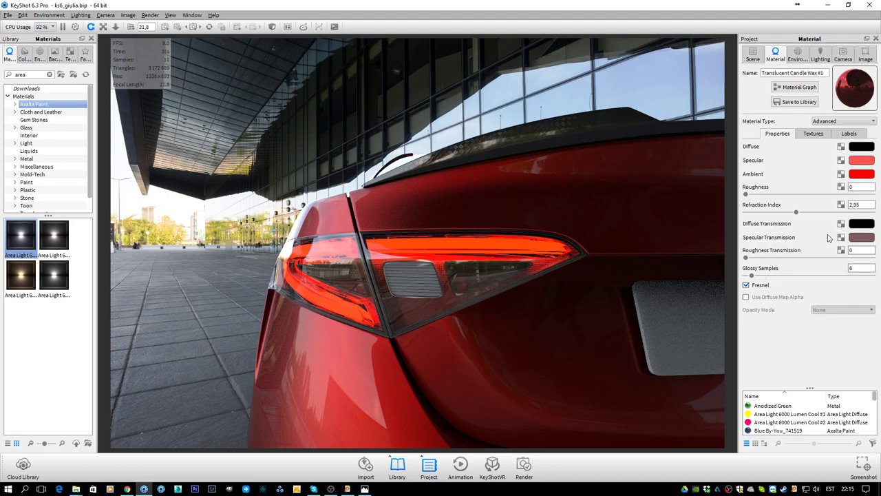
Try lighter and black Specular Transmission colours on the tail light material, and set the colour to RGB 119, 89, 89.
left_click(868, 238)
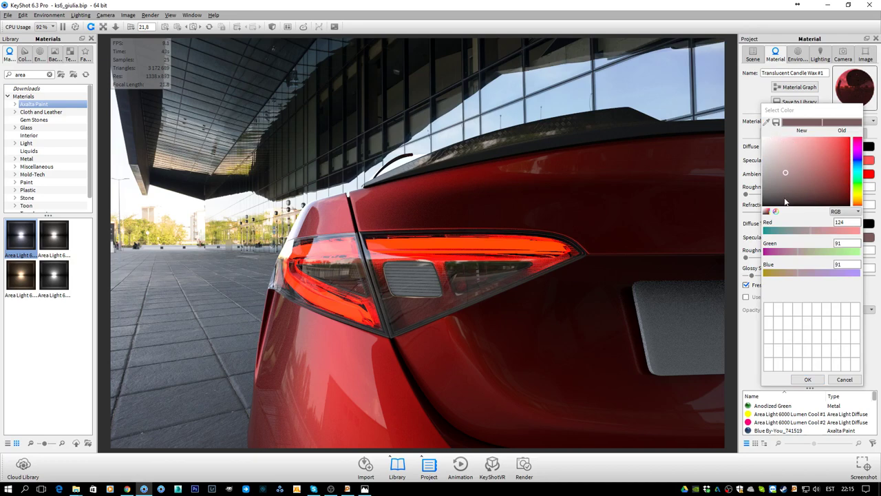
left_click(785, 137)
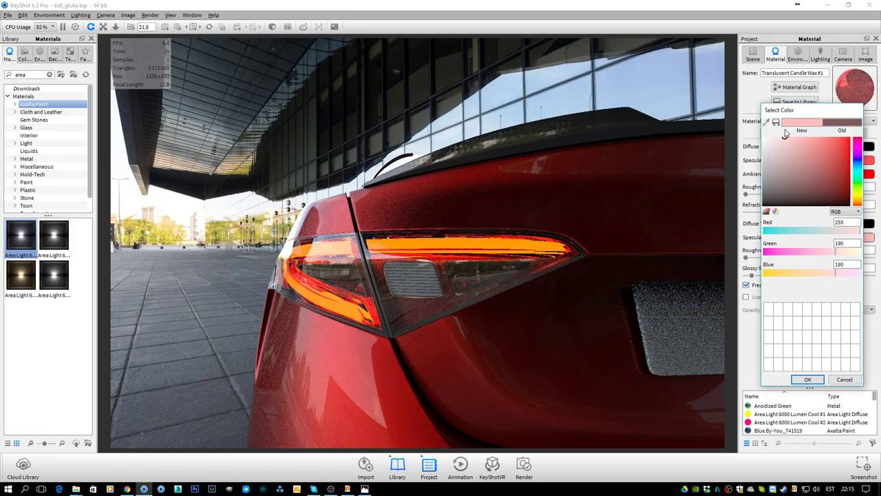
left_click_drag(785, 134, 782, 217)
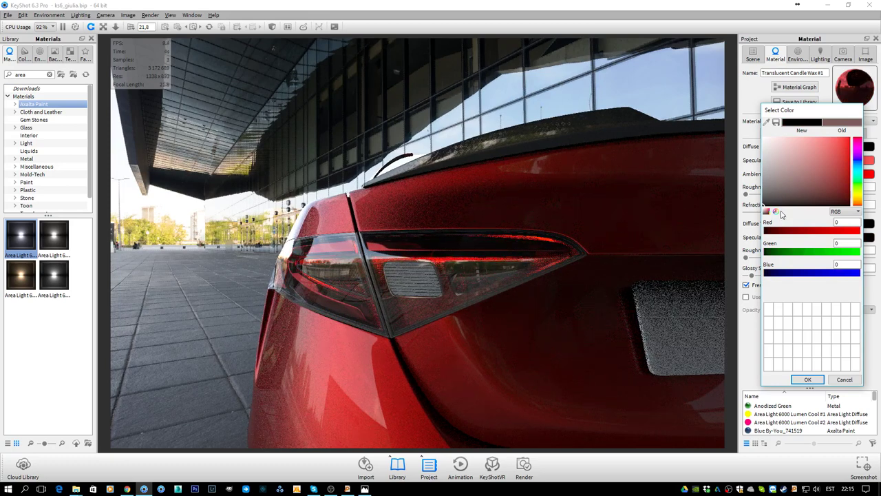
left_click(785, 177)
left_click_drag(785, 178, 784, 173)
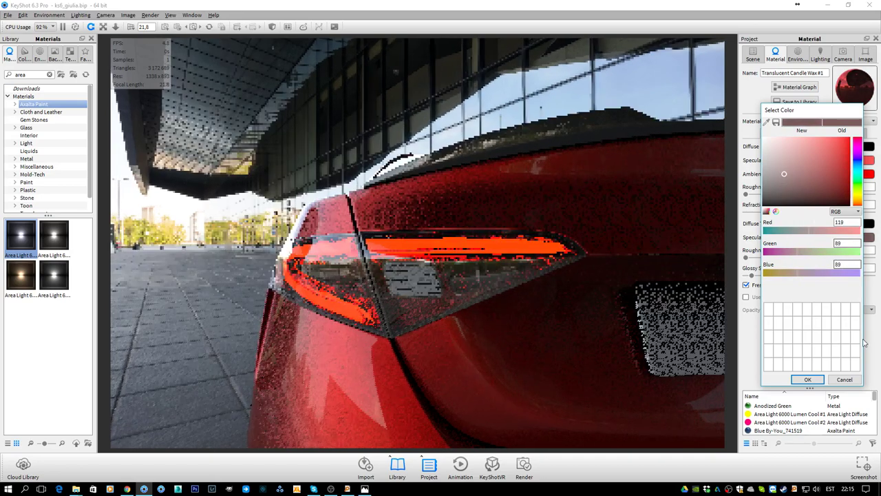
left_click(808, 379)
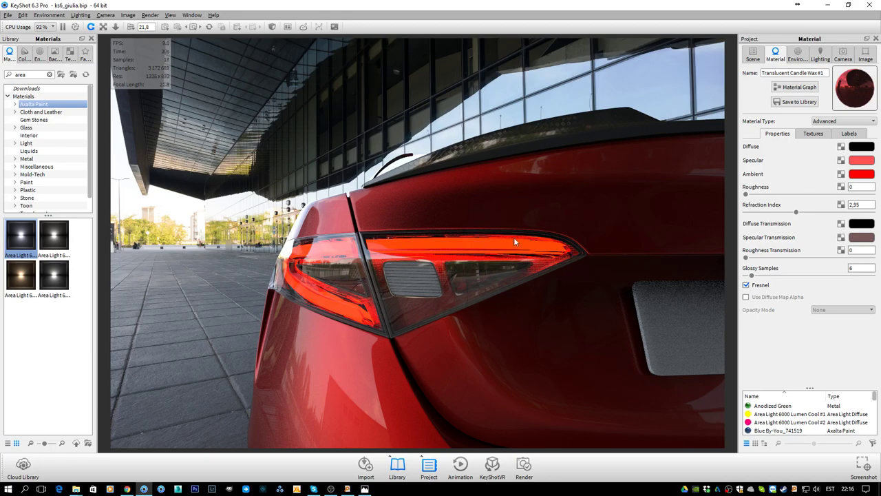
Return the view from the rear lamp close-up to the saved primary camera.
scroll(506, 234, "down", 5)
left_click_drag(503, 232, 635, 248)
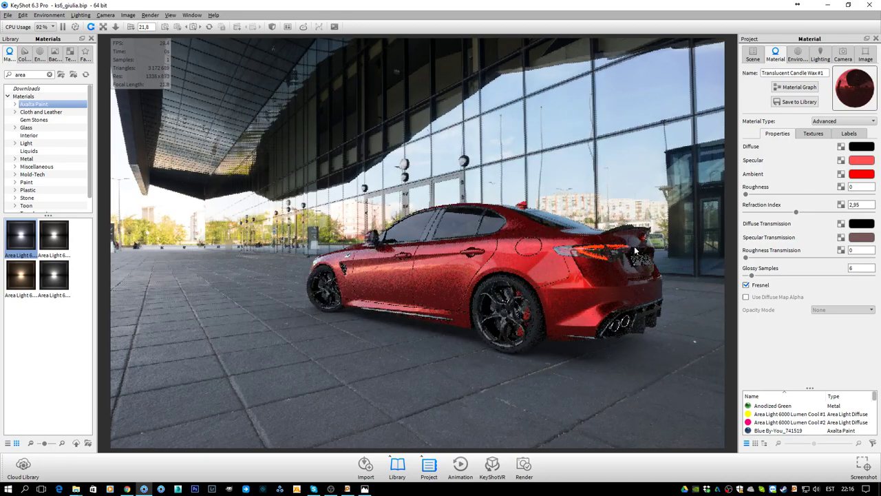
left_click(843, 55)
left_click(793, 90)
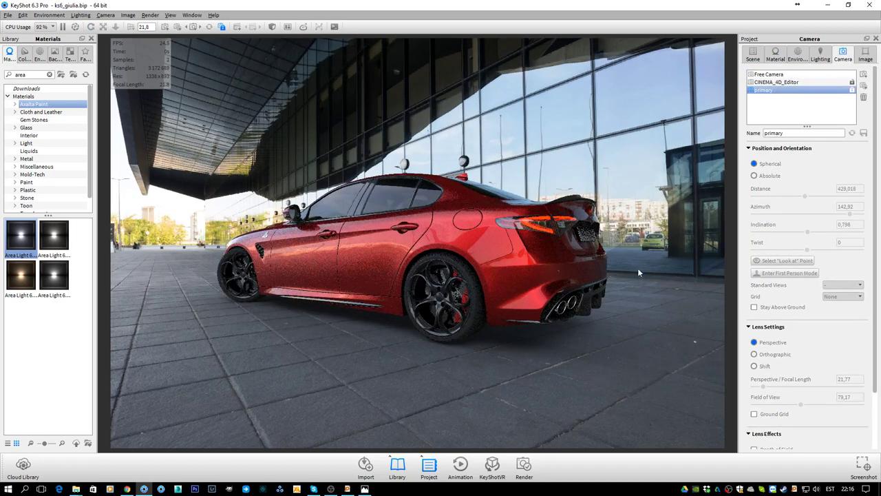
Make the Plane #1 group visible again in the scene and collapse it.
left_click(761, 56)
scroll(793, 173, "down", 1)
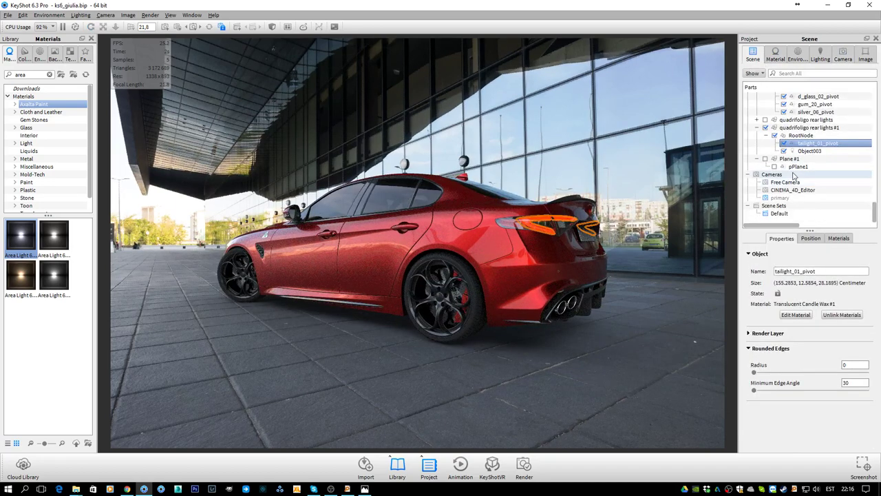
left_click(758, 159)
left_click(766, 166)
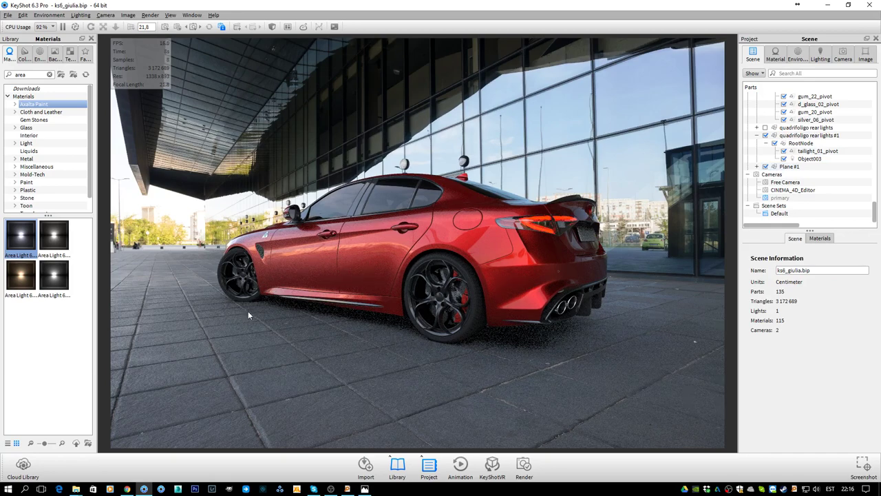
Open the rear wheel's black plastic material for editing and review its label textures.
right_click(471, 280)
left_click(533, 48)
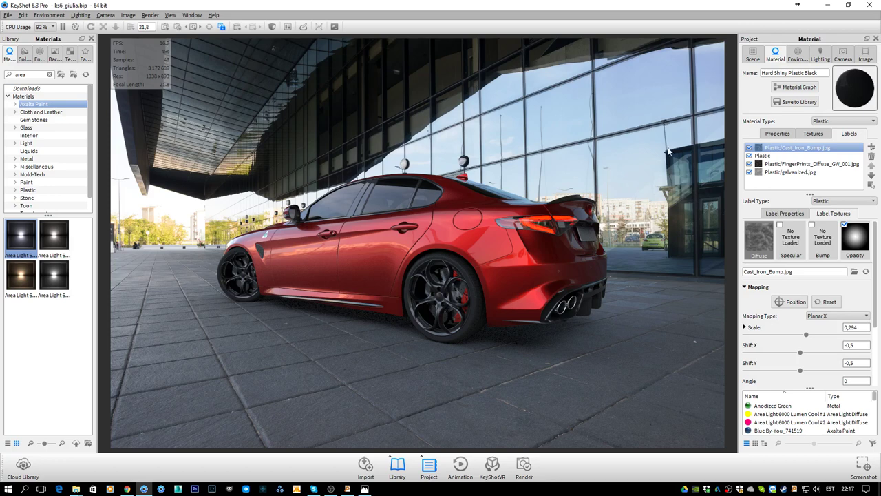
Hide the licence plate on the back of the car.
right_click(590, 239)
left_click(639, 354)
Open the rear light's glass material for editing and inspect its colour values without changing them.
right_click(522, 222)
left_click(551, 179)
right_click(528, 222)
left_click(532, 221)
right_click(535, 222)
left_click(547, 227)
double_click(547, 229)
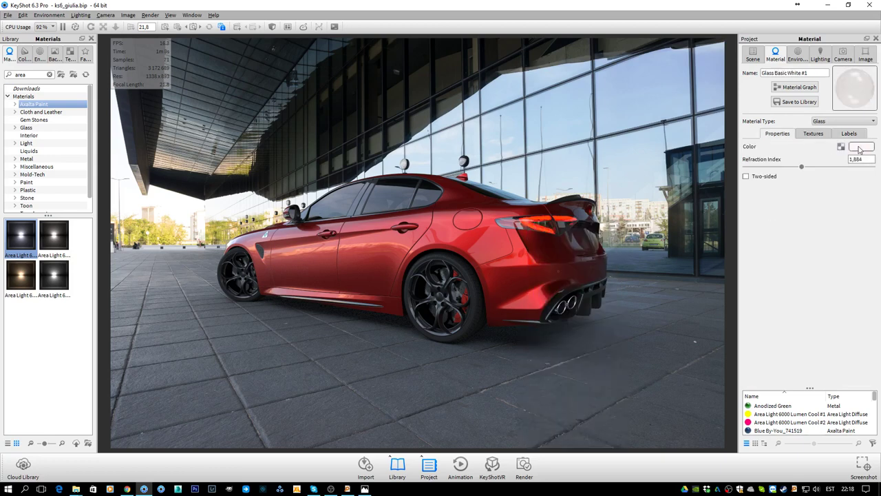
left_click(859, 149)
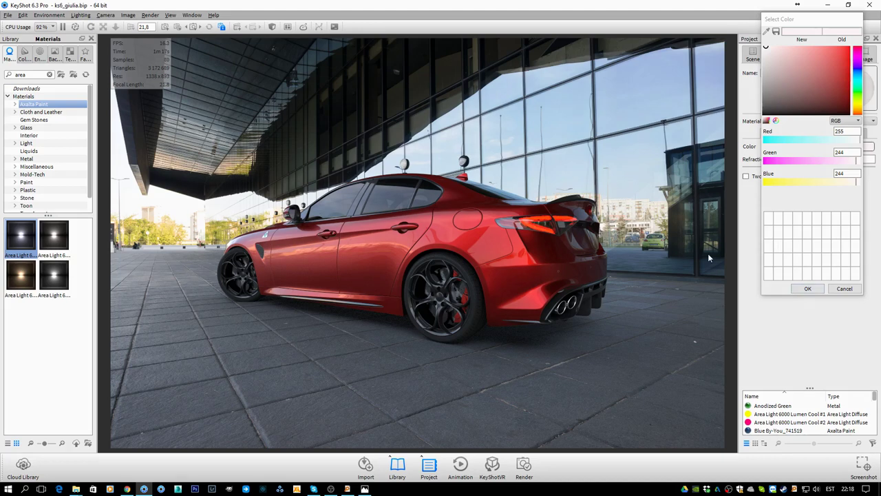
left_click(845, 288)
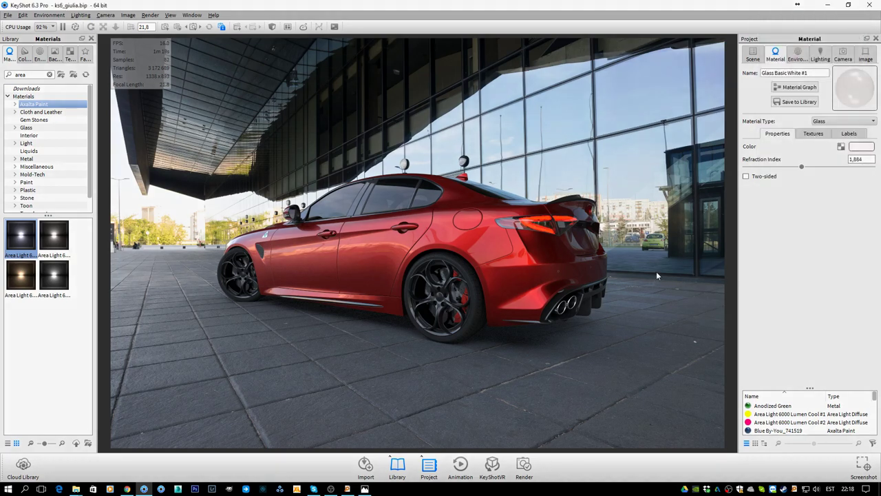